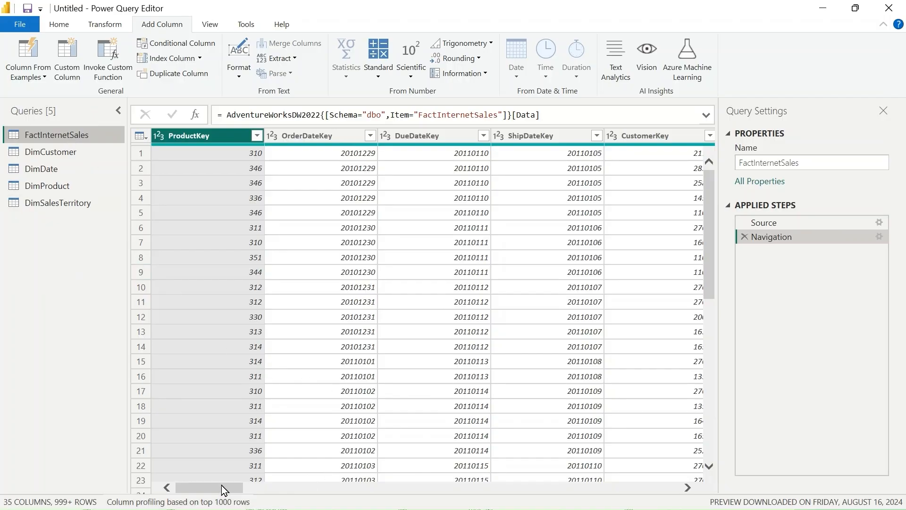
- Remove the SpanishEducation and FrenchEducation columns from the DimCustomer query
drag(225, 488, 222, 508)
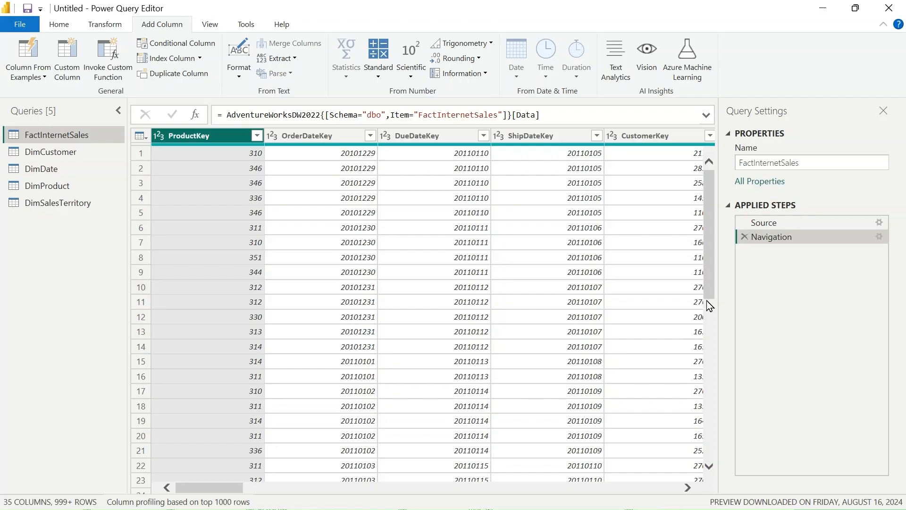
click(62, 158)
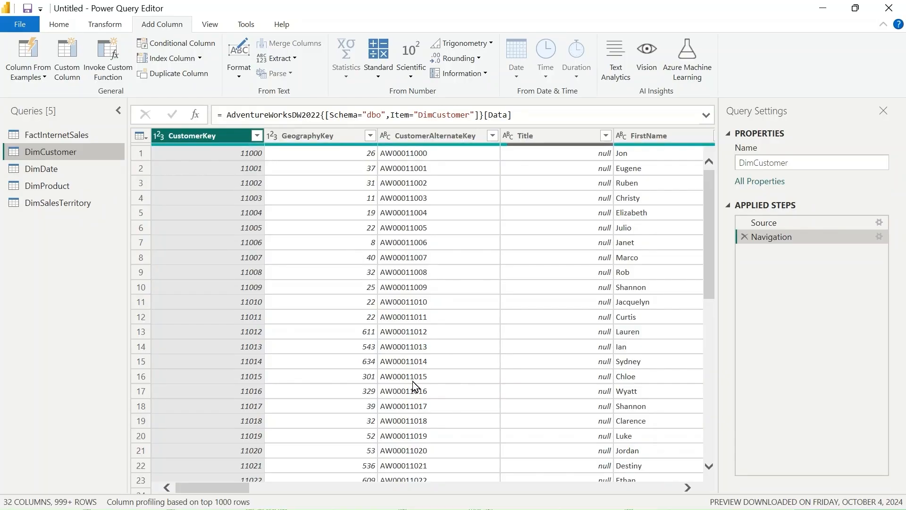
drag(246, 493, 370, 487)
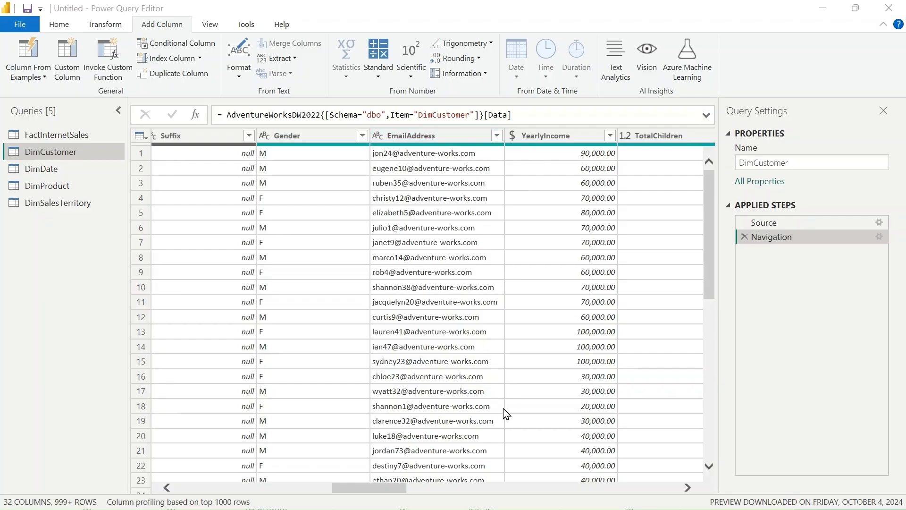
click(405, 490)
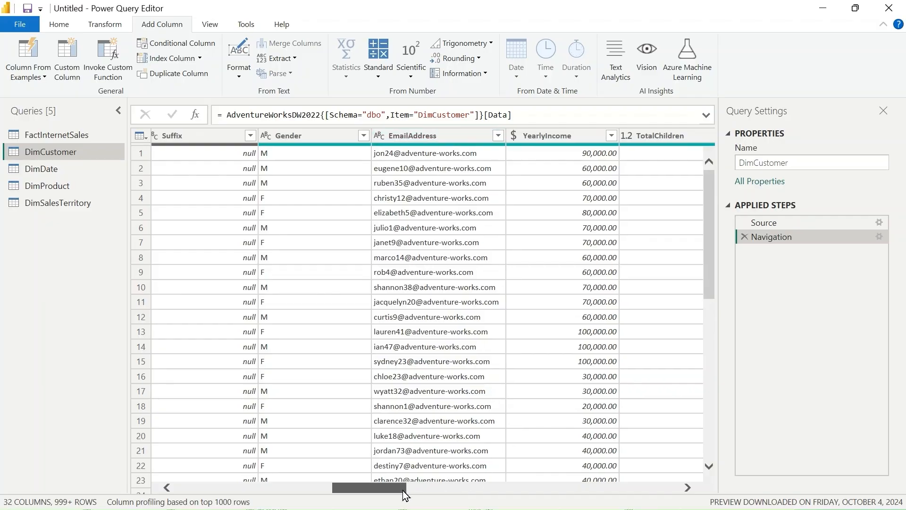
drag(407, 494, 513, 495)
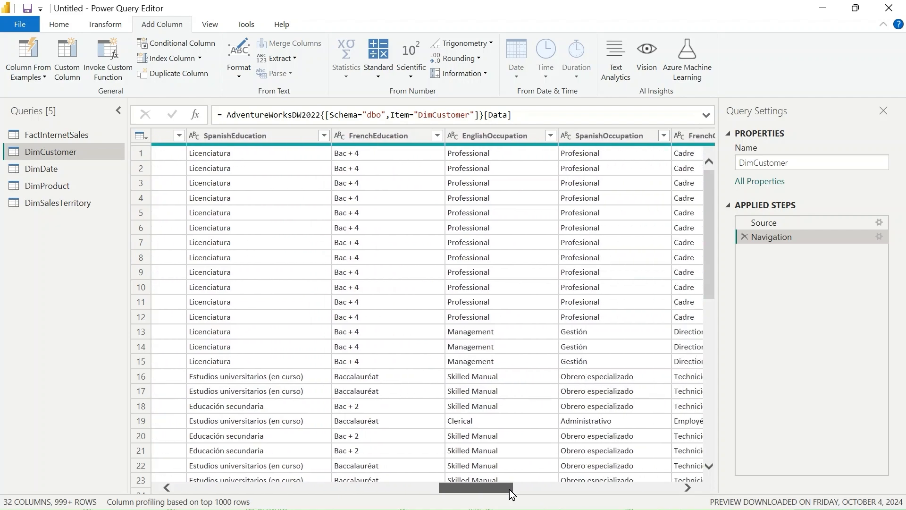
drag(512, 495, 512, 494)
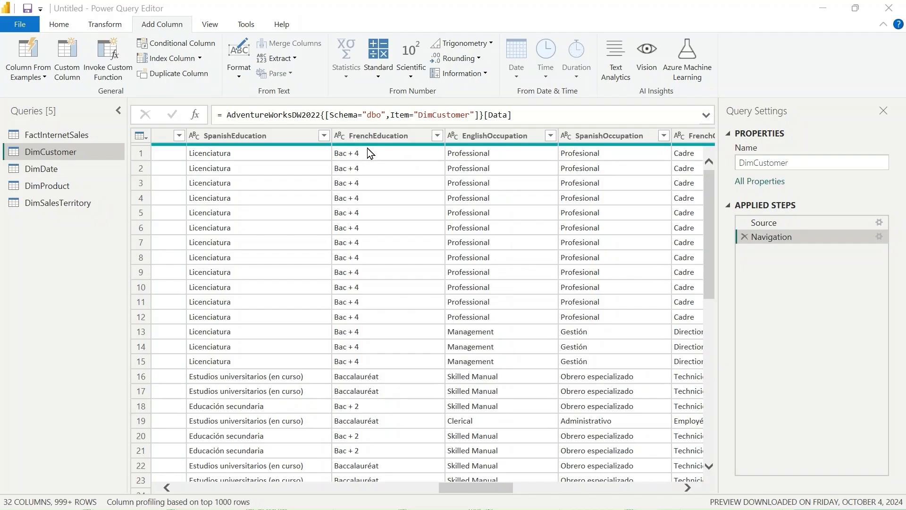
click(264, 136)
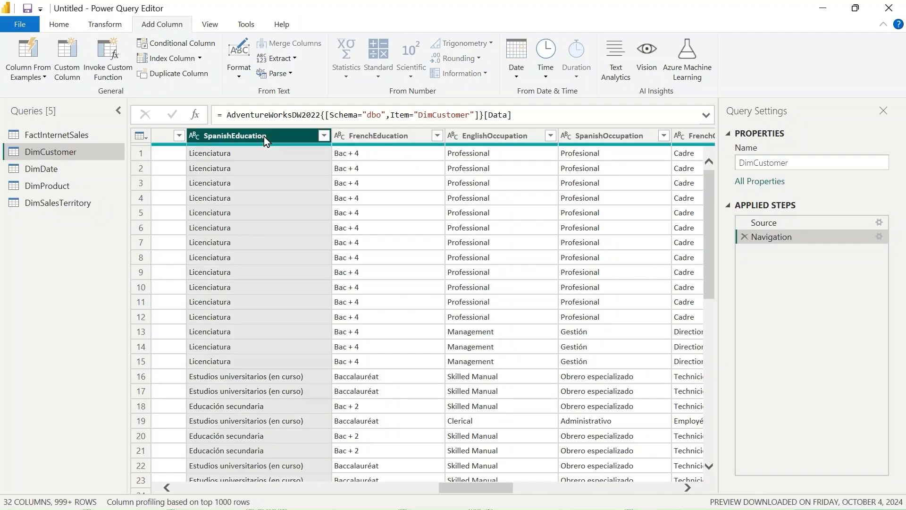
ctrl+click(393, 140)
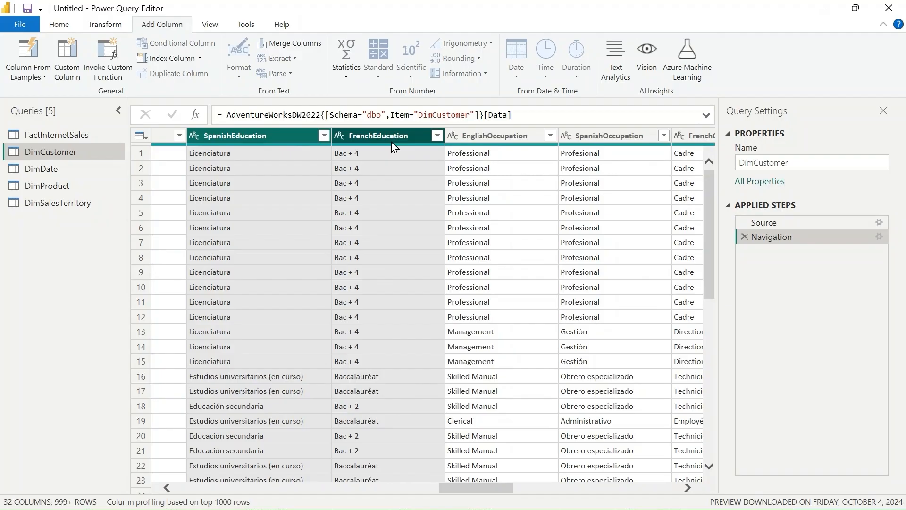
key(Delete)
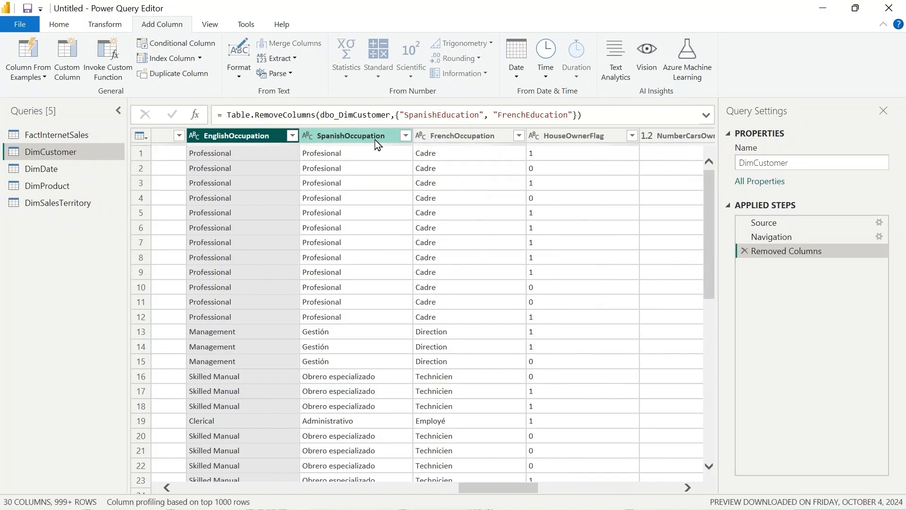
- Remove the SpanishOccupation and FrenchOccupation columns from the DimCustomer query
click(363, 137)
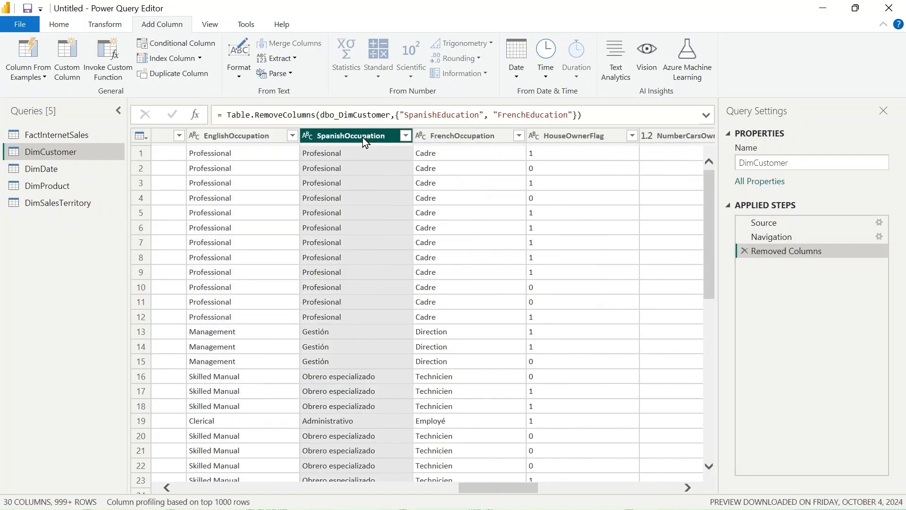
ctrl+click(456, 136)
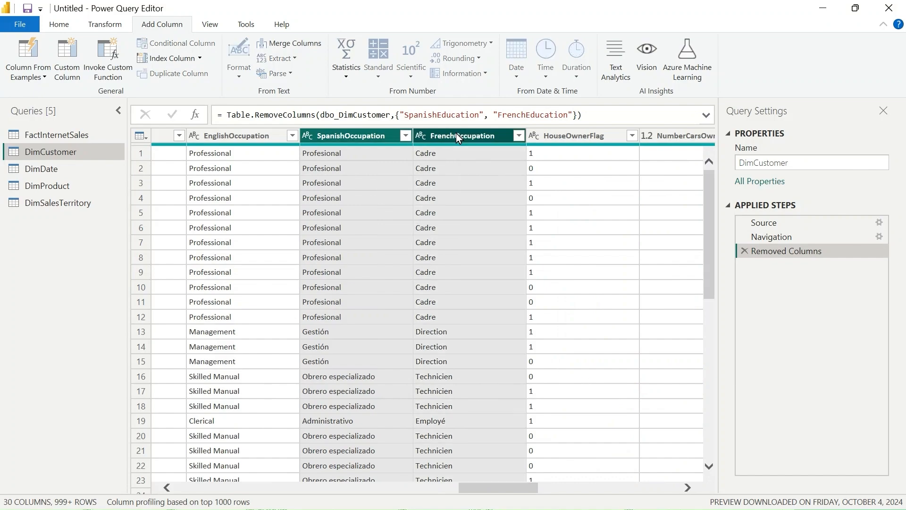
key(Delete)
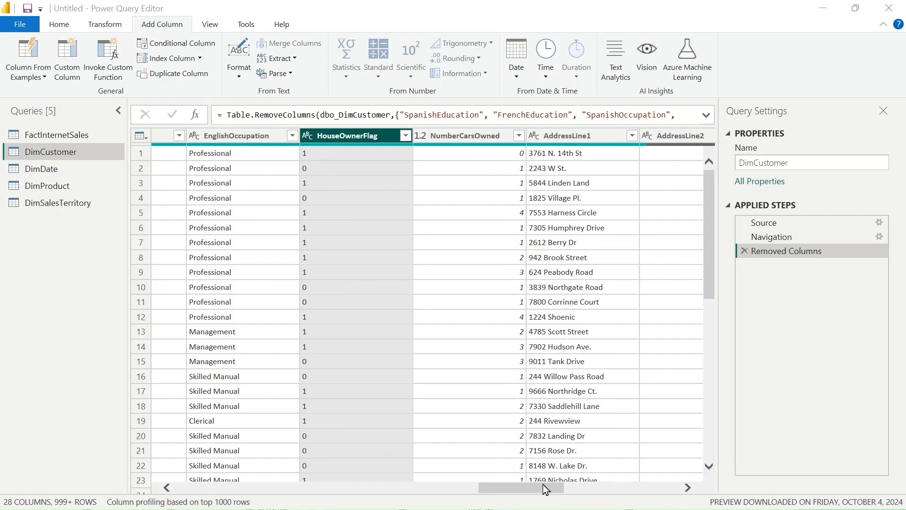
- Review the remaining columns of DimCustomer and display the DimDate query
drag(548, 496, 584, 497)
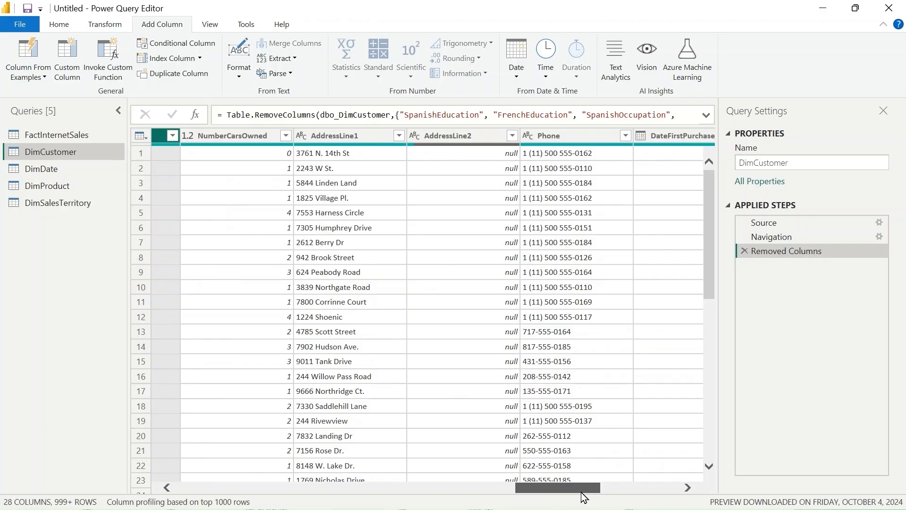
drag(584, 498, 584, 497)
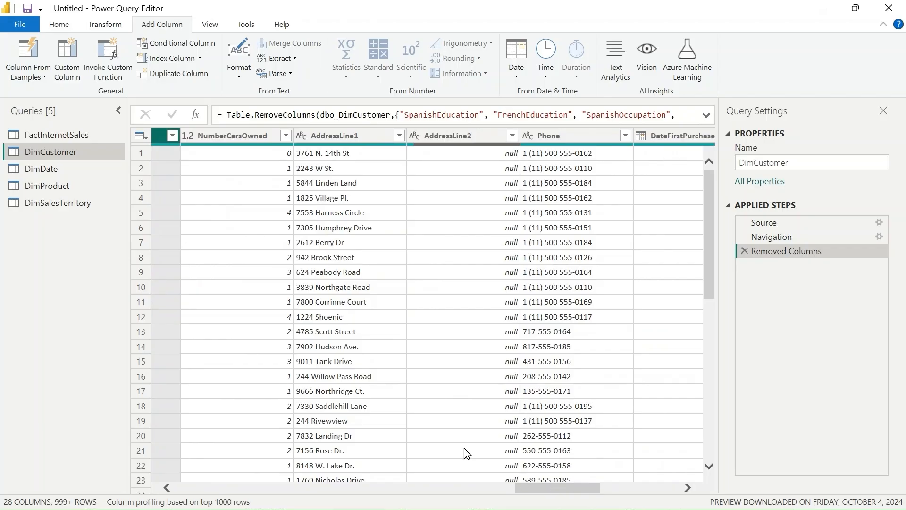
click(53, 169)
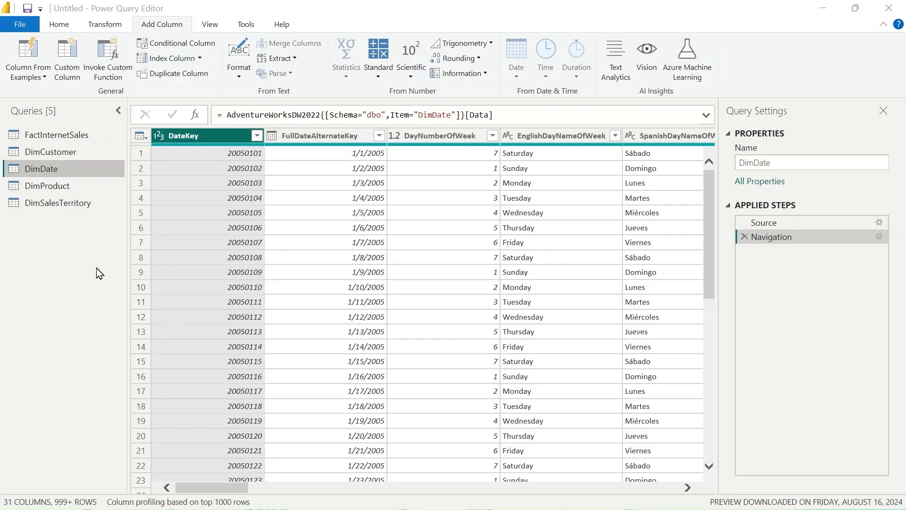
- View the native query of the Filtered Rows step in DimProduct, read it through and close it
click(73, 189)
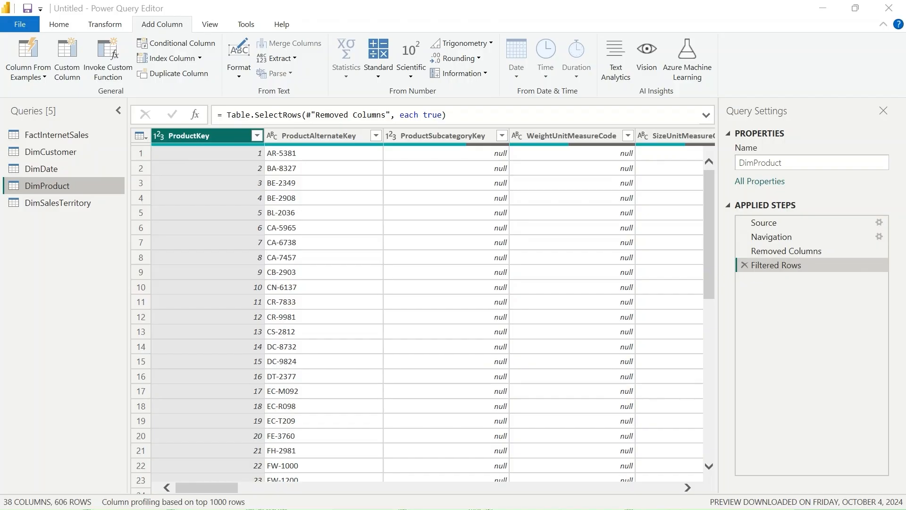
right_click(793, 266)
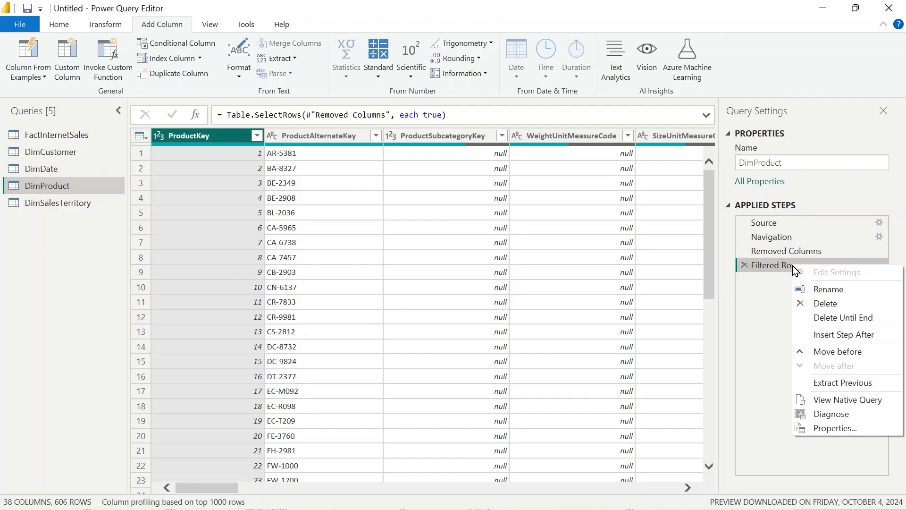
click(884, 408)
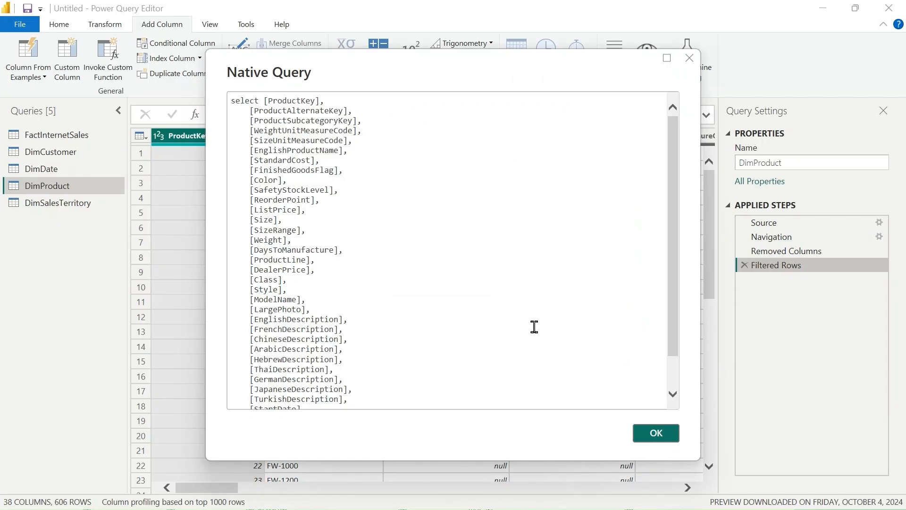
scroll(531, 336, down, 2)
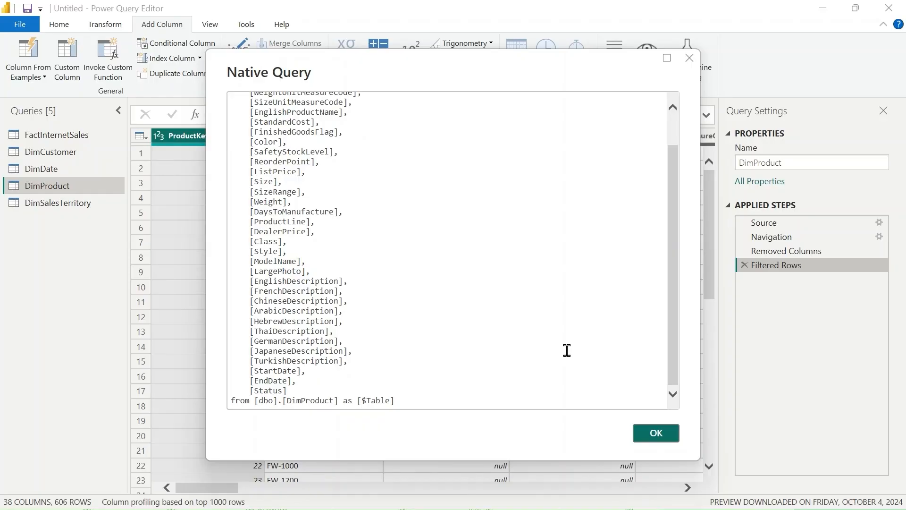
scroll(567, 351, up, 2)
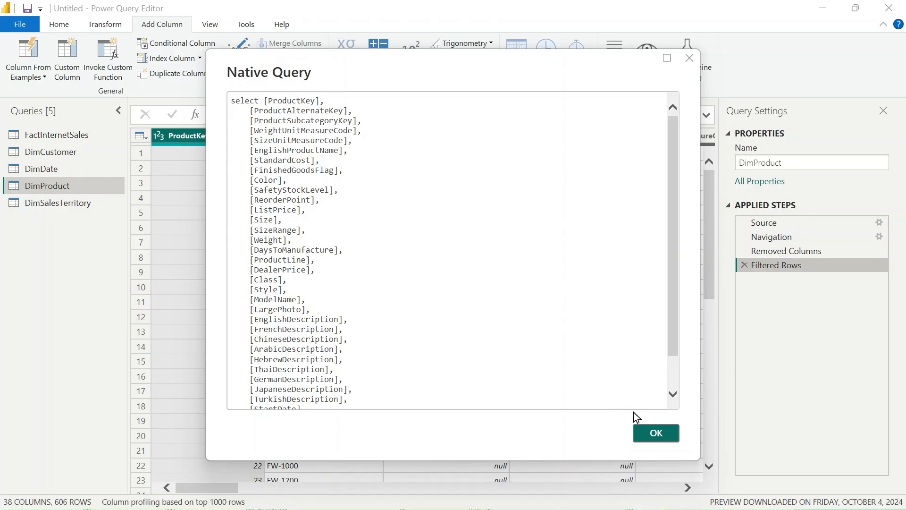
click(652, 434)
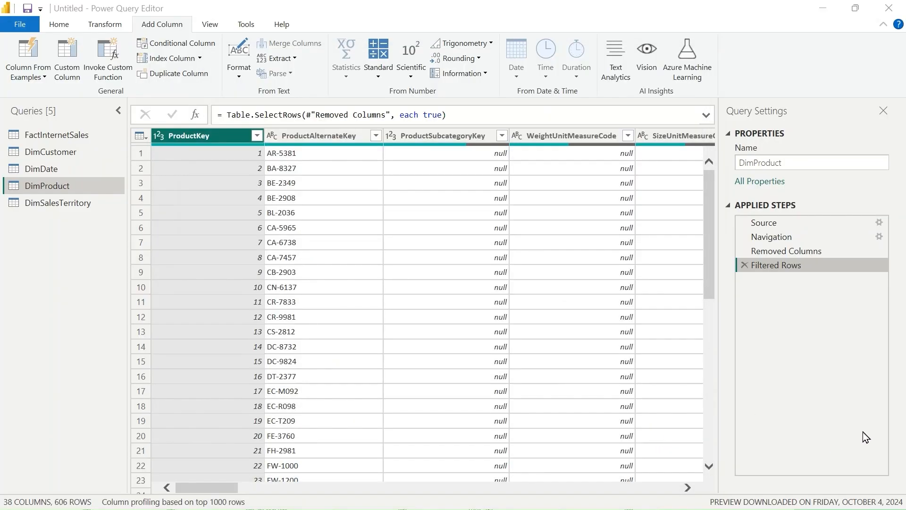
- Check whether the native query option is available for DimProduct's Removed Columns, Navigation and Source steps
click(827, 251)
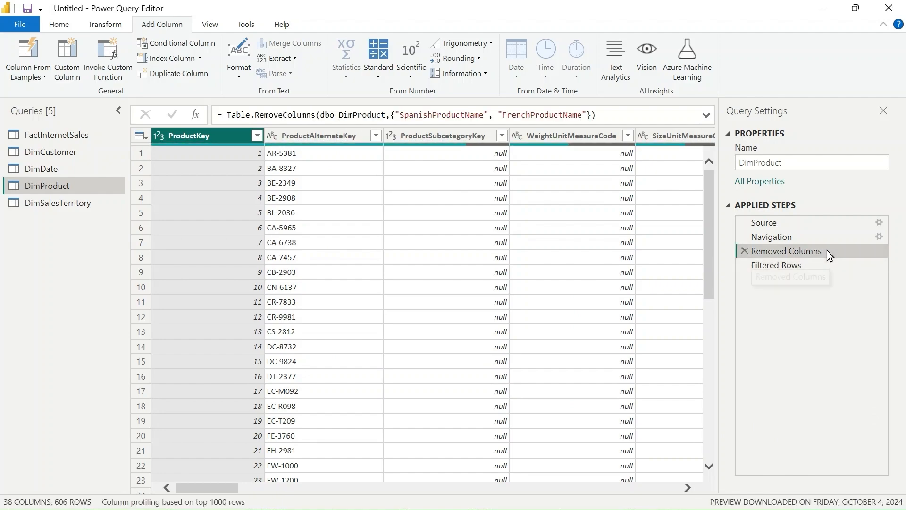
right_click(830, 256)
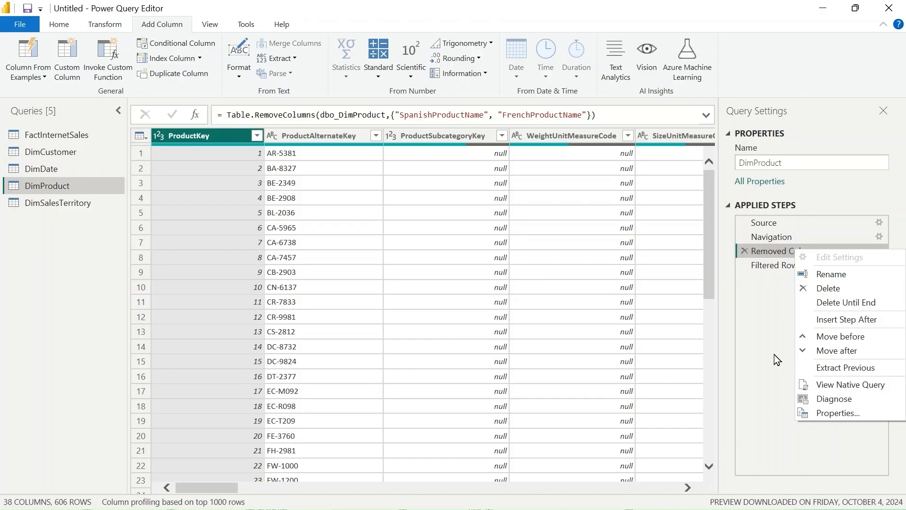
click(762, 330)
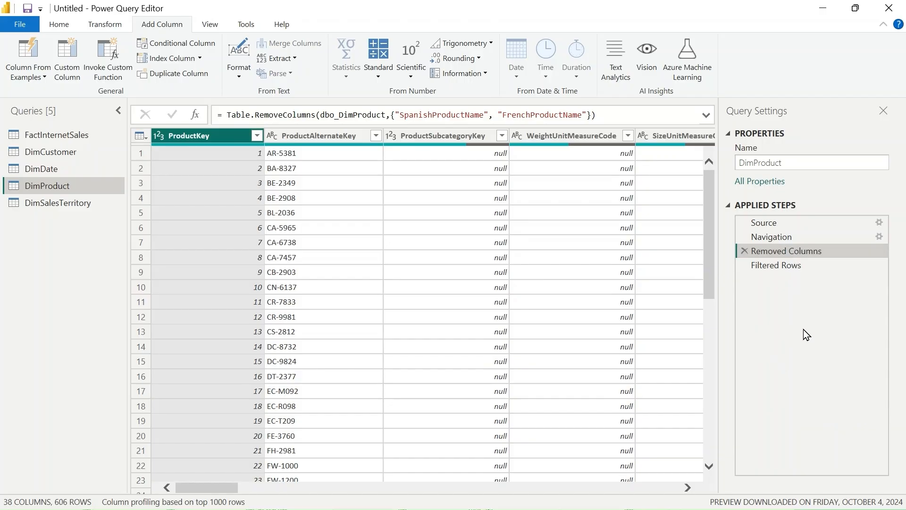
click(803, 239)
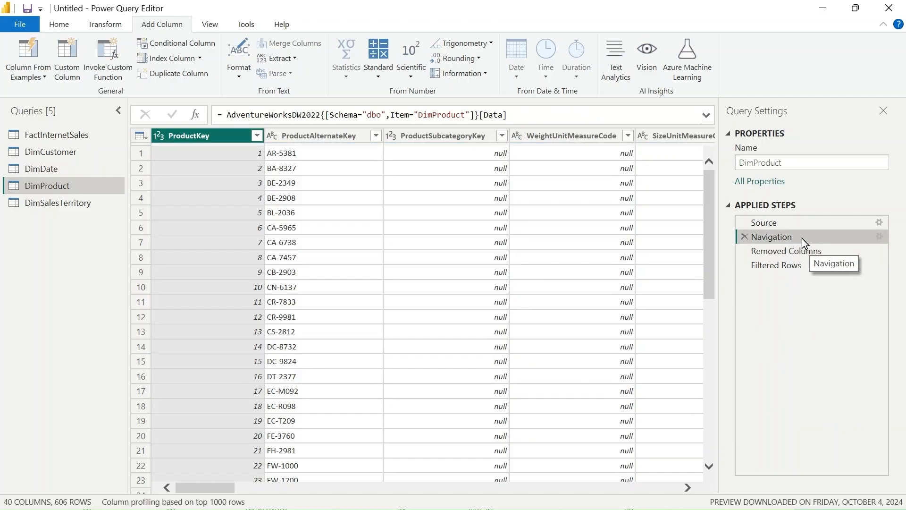
right_click(803, 239)
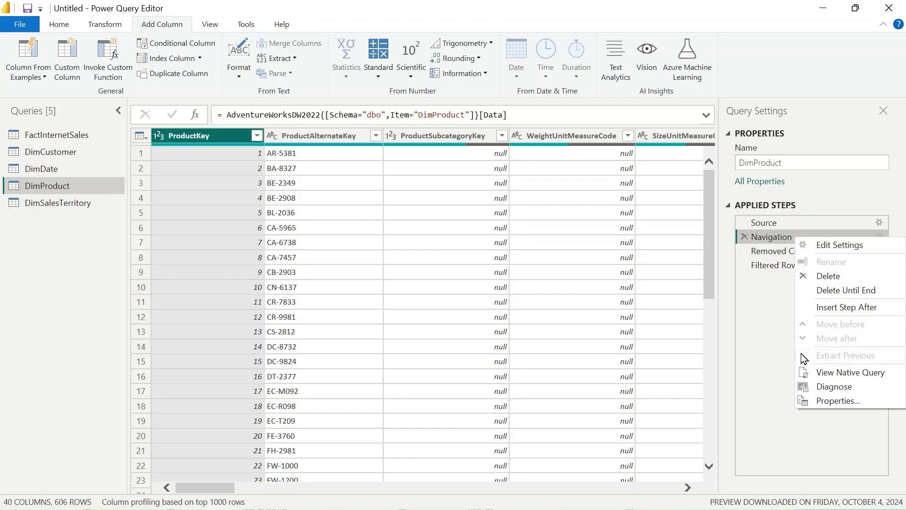
click(770, 321)
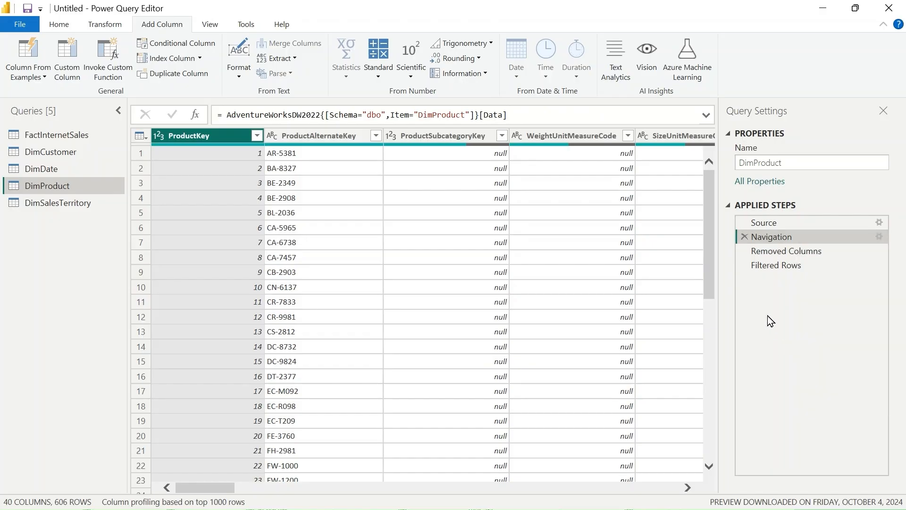
right_click(802, 224)
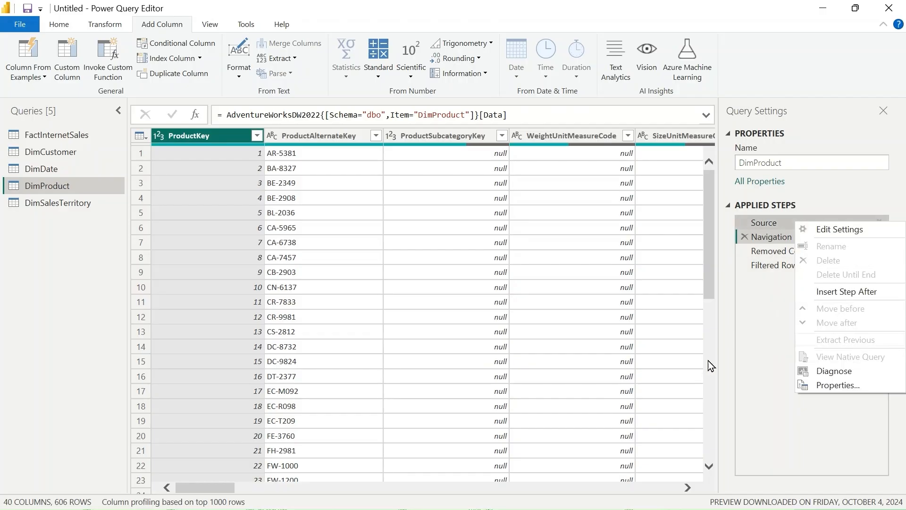
click(742, 364)
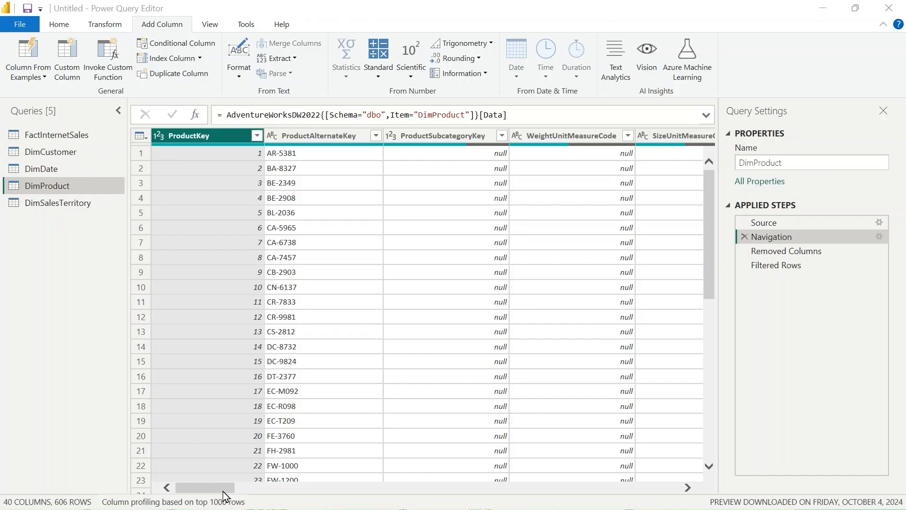
drag(227, 487, 616, 507)
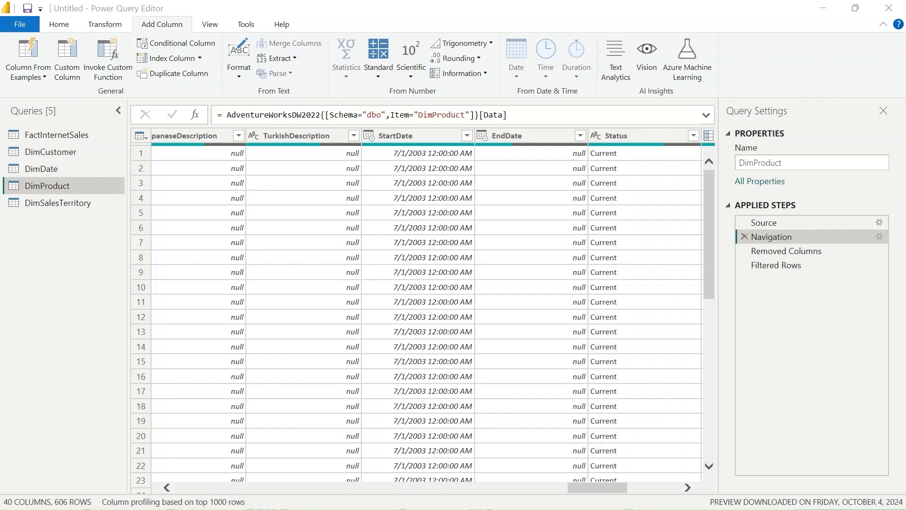
click(417, 145)
click(417, 141)
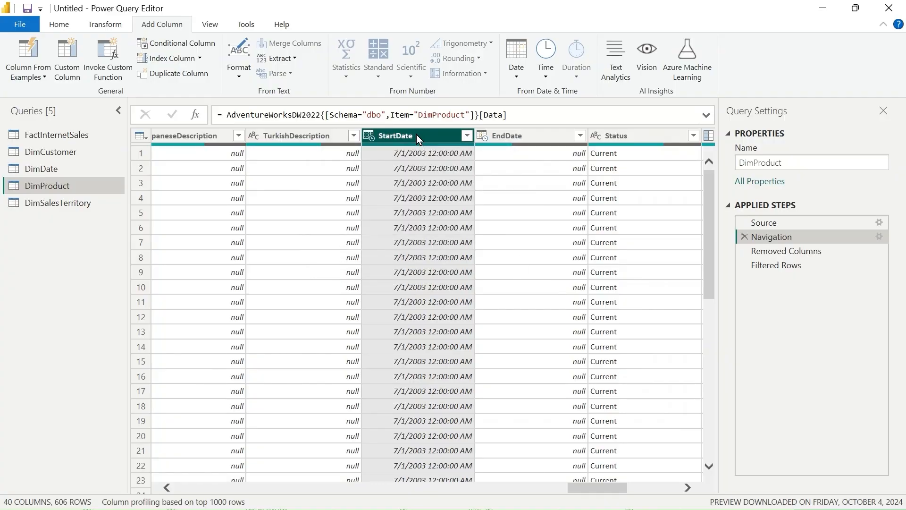
click(60, 28)
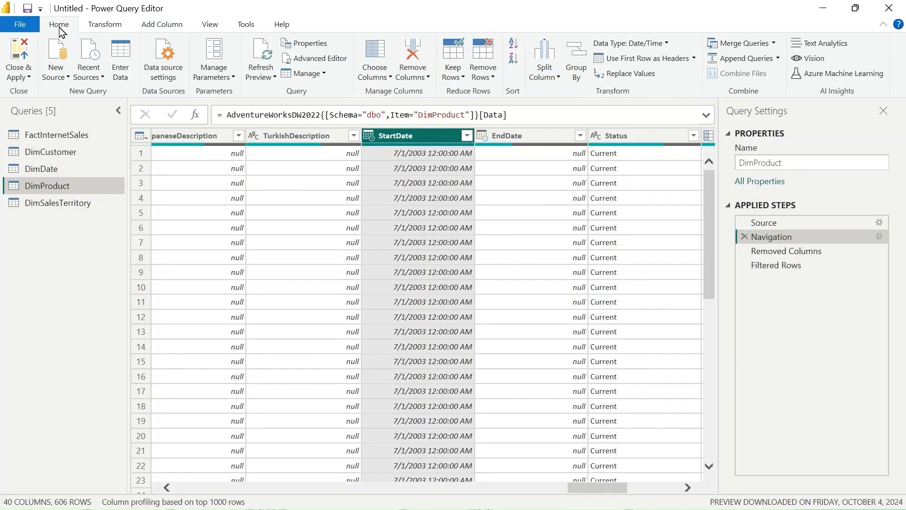
click(557, 78)
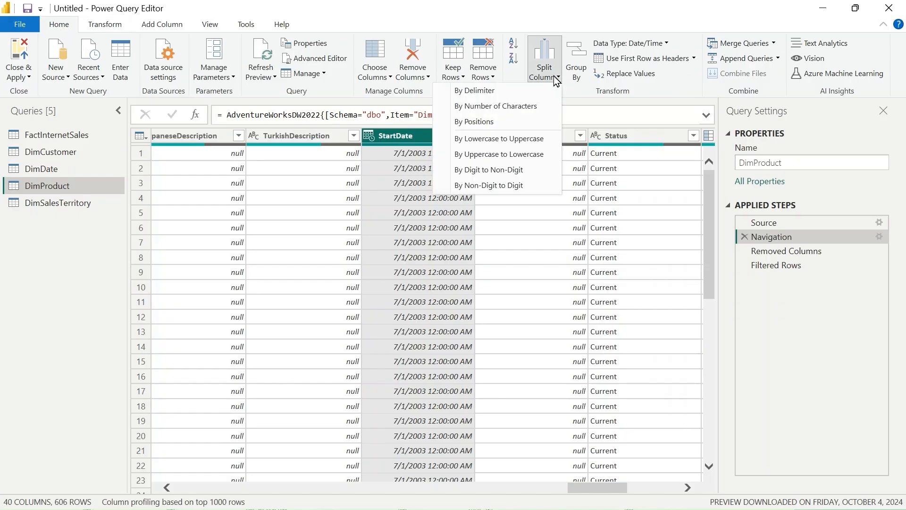
click(522, 123)
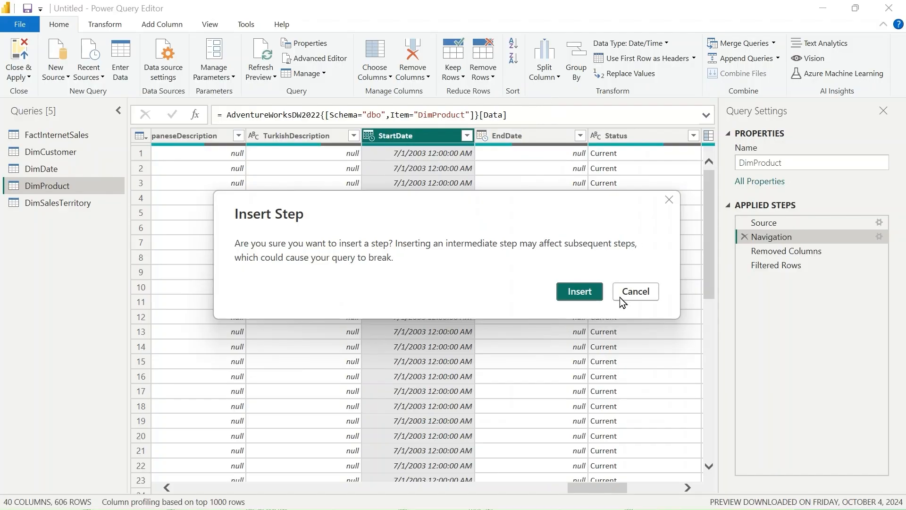
click(641, 297)
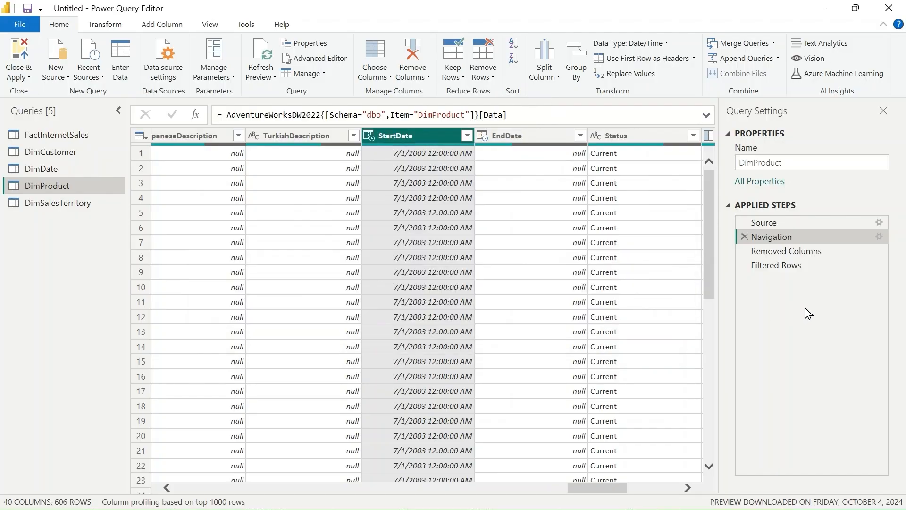
- Split the StartDate column of the DimProduct query by positions 0, 8
click(64, 202)
click(57, 186)
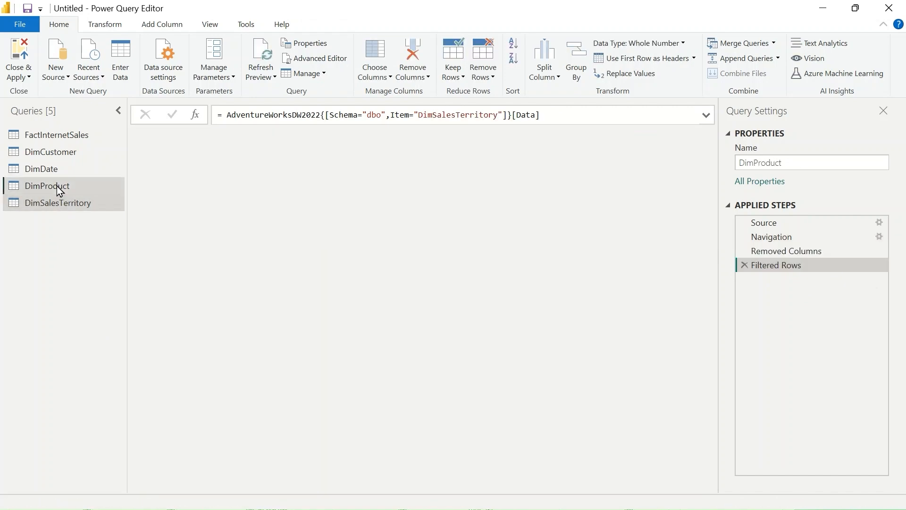
drag(203, 489, 451, 503)
scroll(425, 307, right, 10)
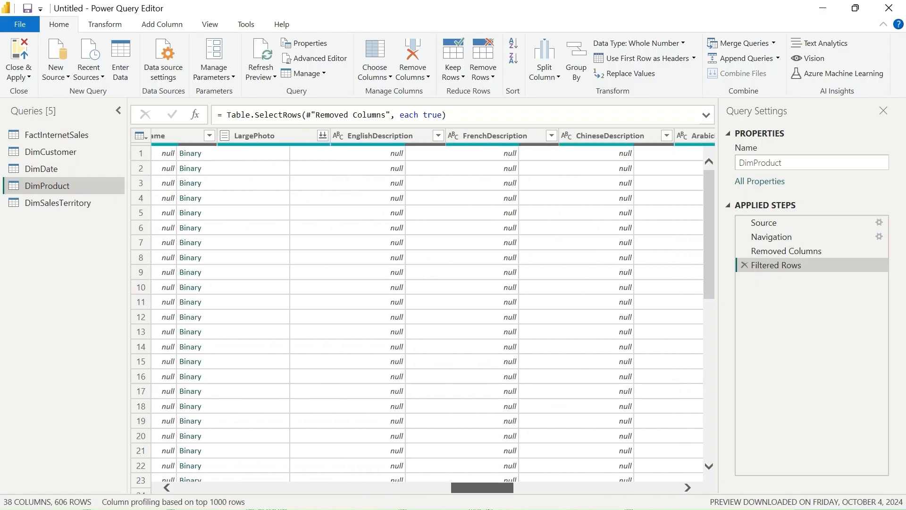
scroll(438, 164, right, 5)
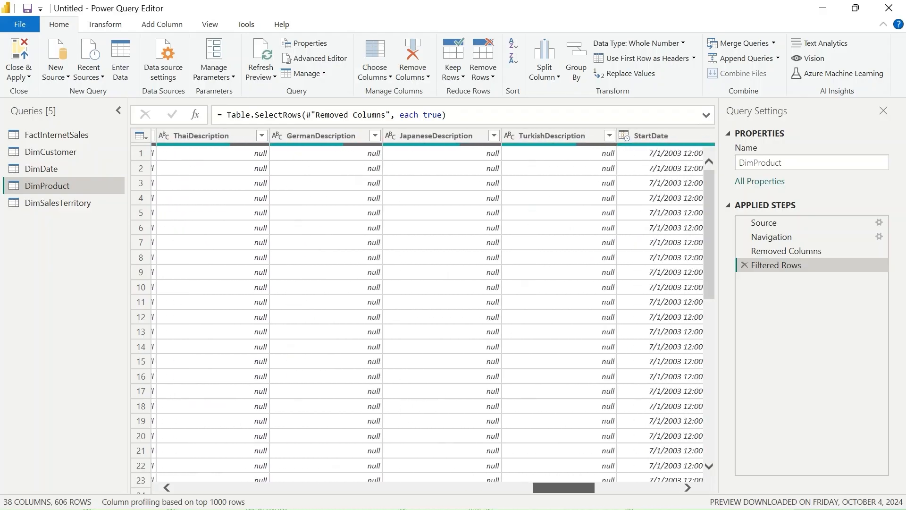
click(429, 137)
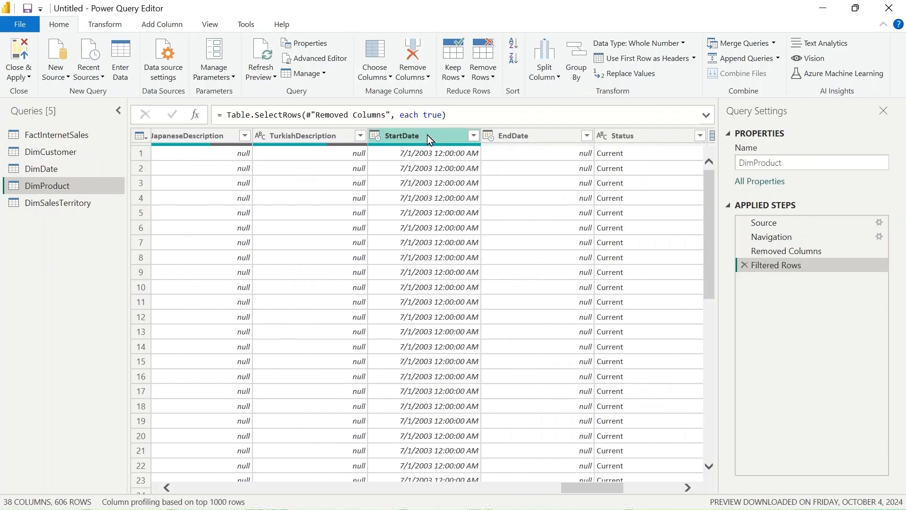
click(429, 136)
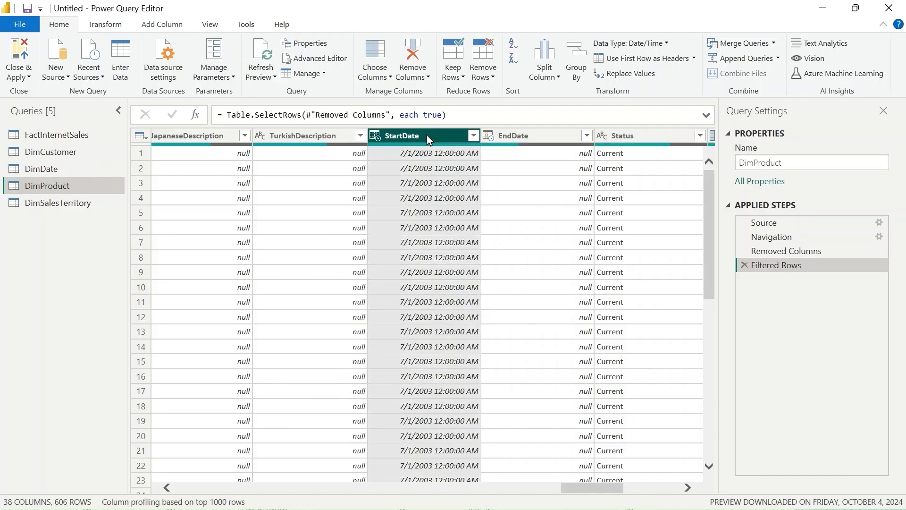
click(559, 79)
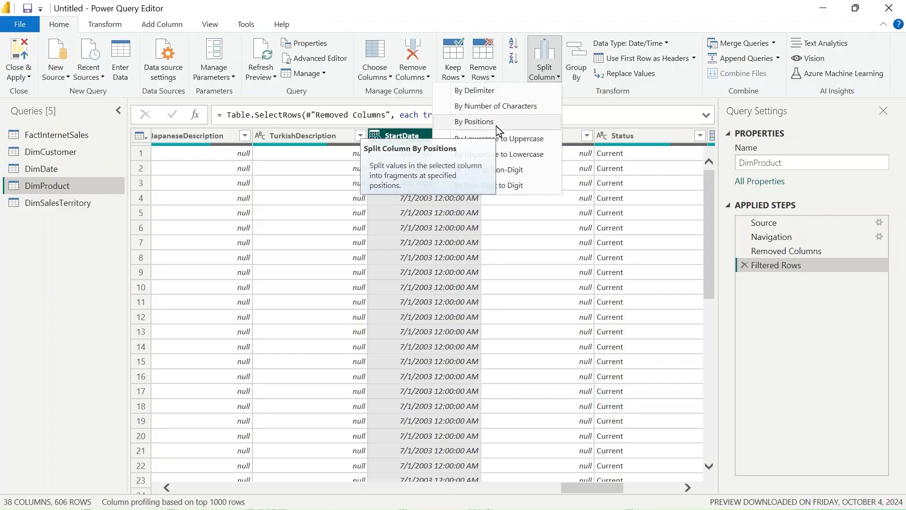
click(497, 123)
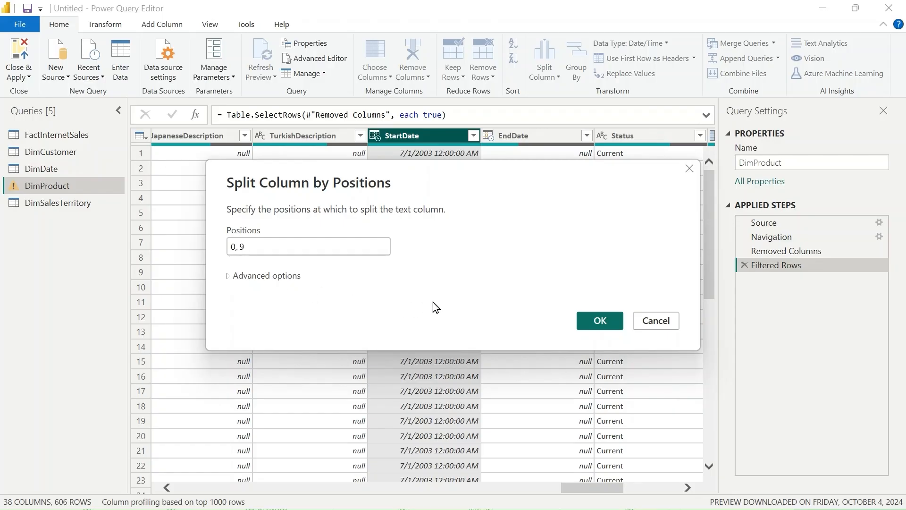
key(BackSpace)
text(8)
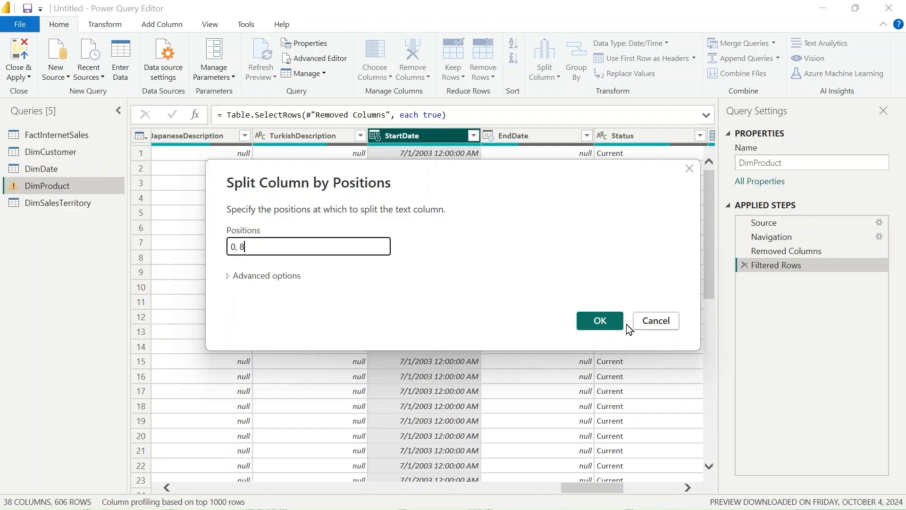
click(600, 322)
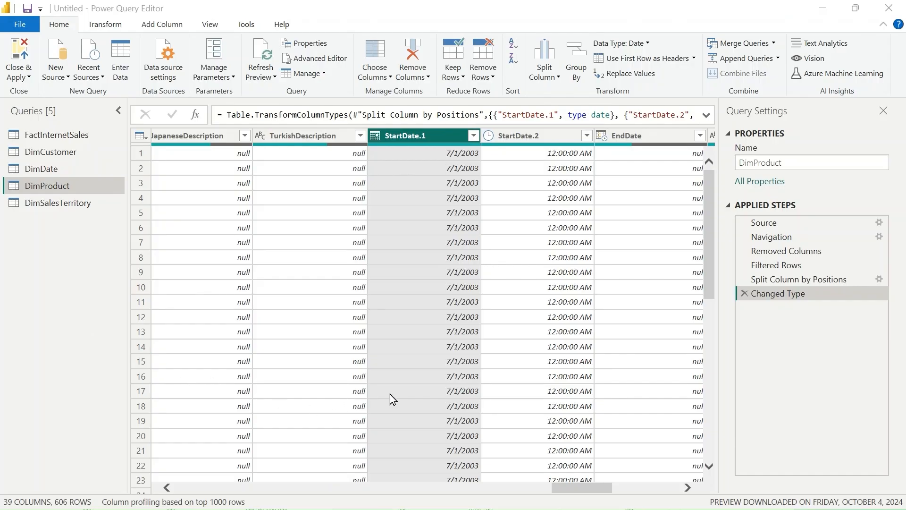
- Set up a custom column in DimProduct with the formula [ListPrice]-[DealerPrice]
drag(591, 491, 395, 504)
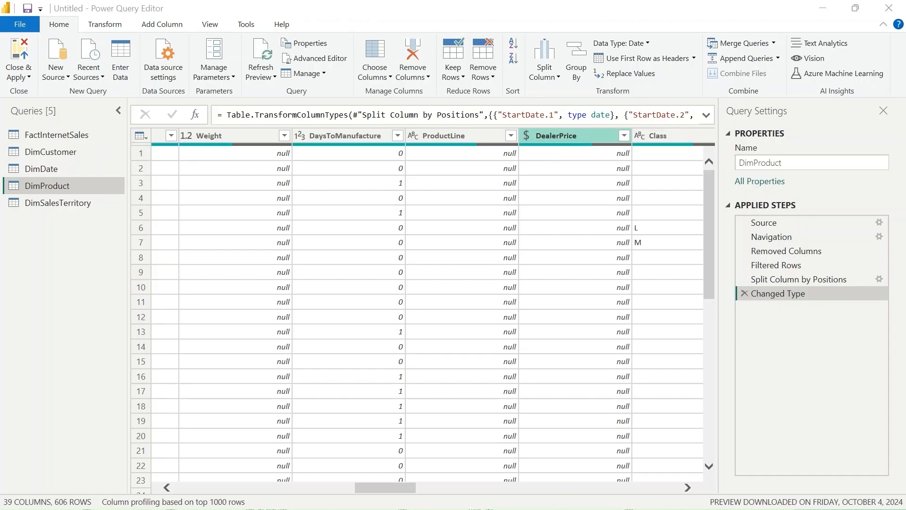
drag(379, 491, 337, 496)
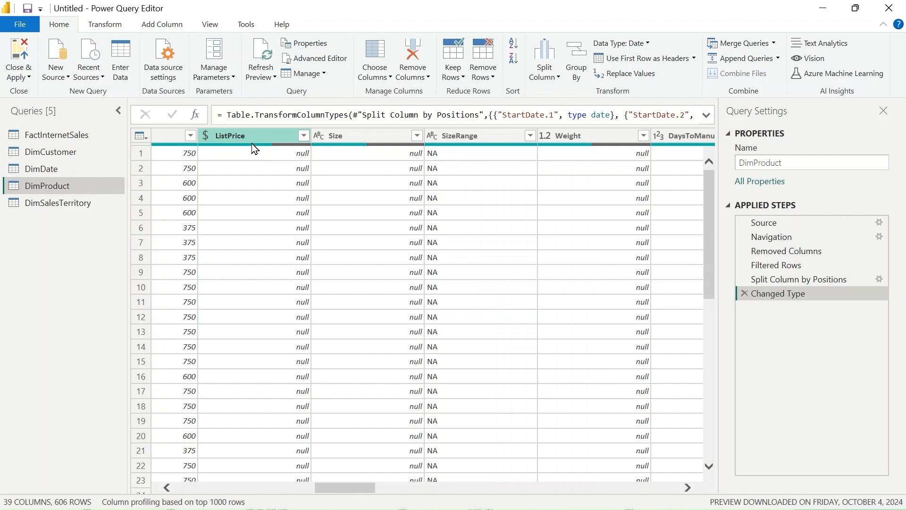
drag(356, 488, 388, 492)
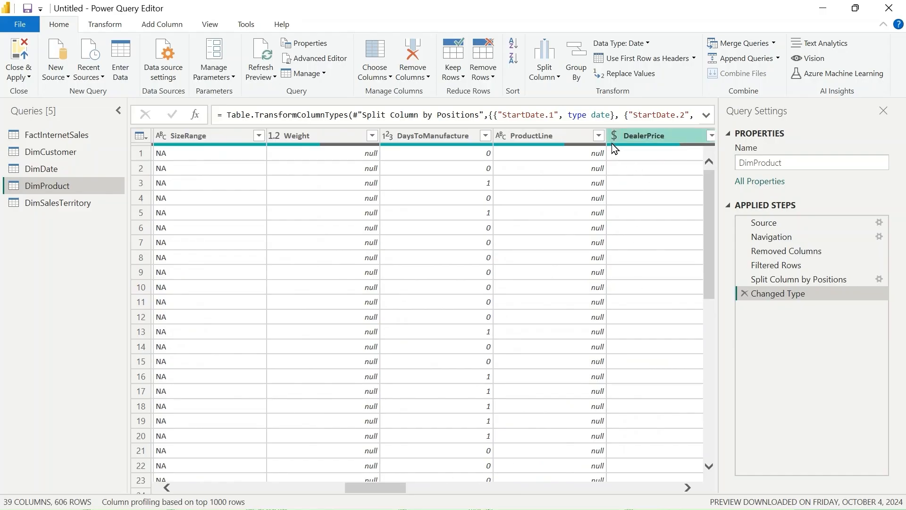
drag(394, 491, 364, 501)
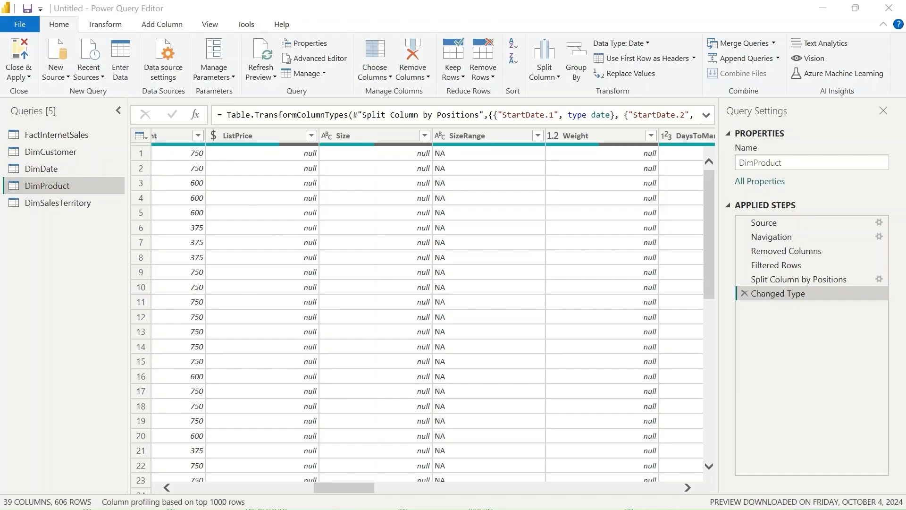
click(155, 29)
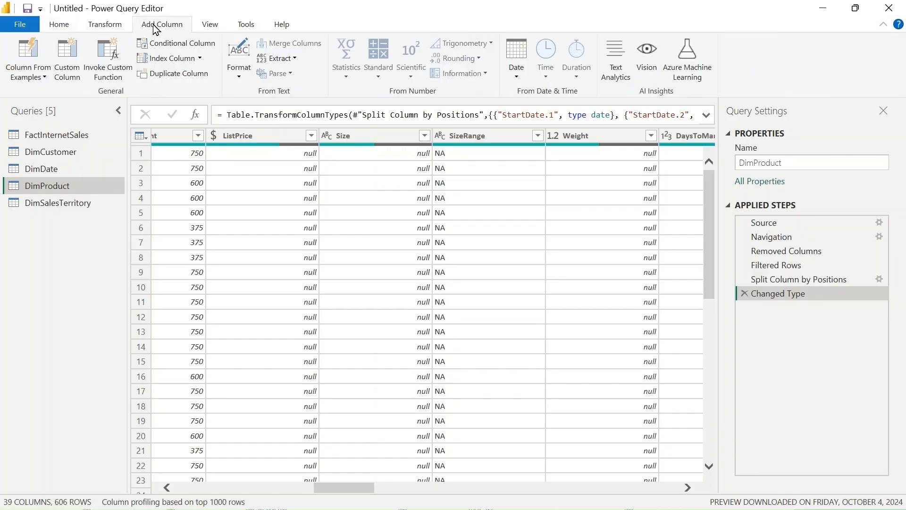
click(77, 82)
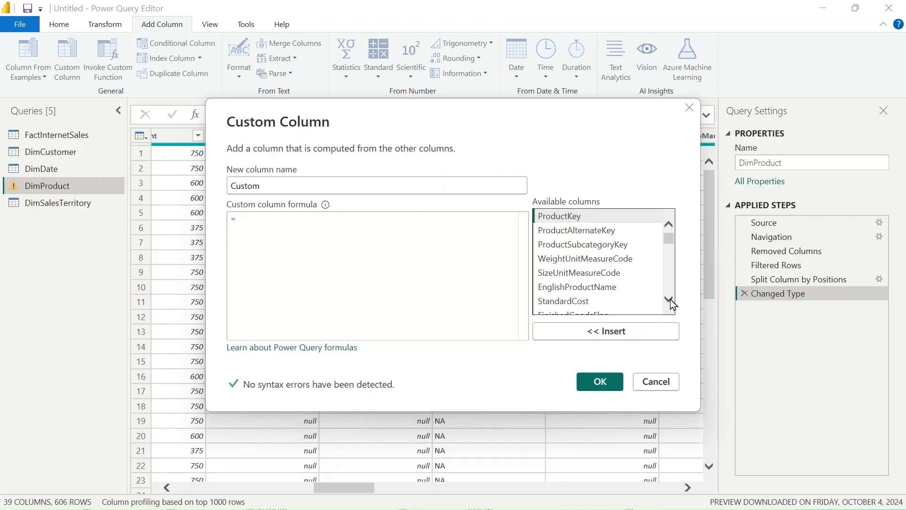
scroll(669, 299, down, 7)
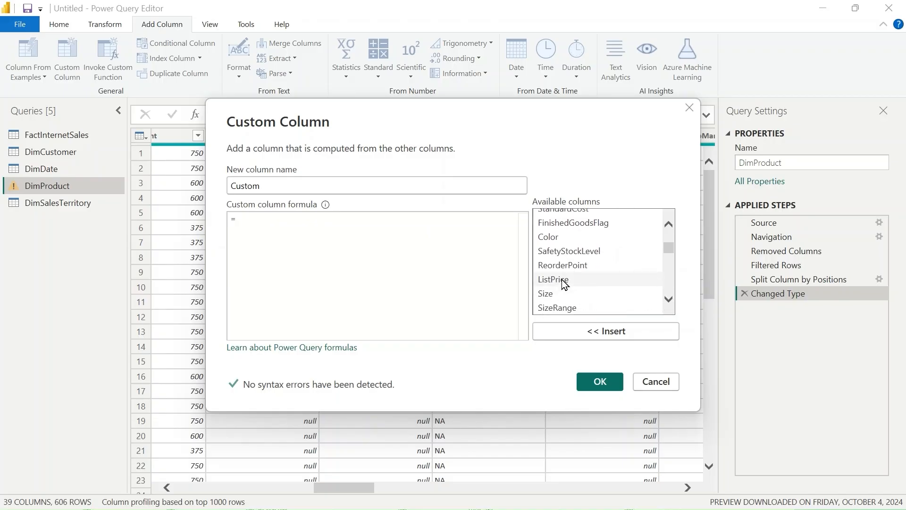
click(562, 280)
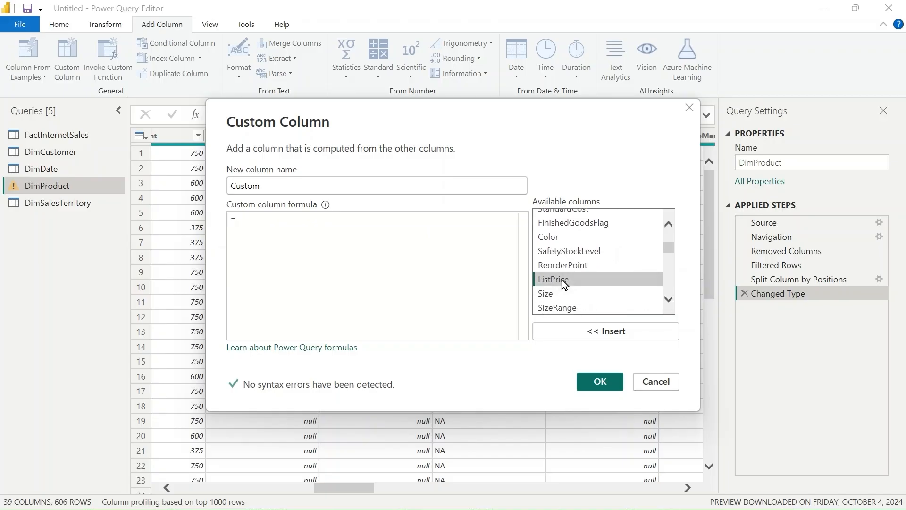
click(591, 337)
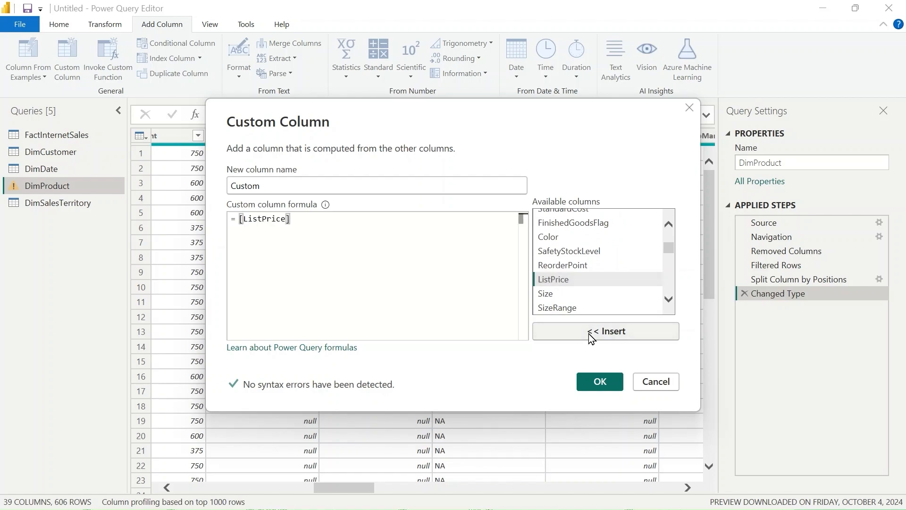
text(-)
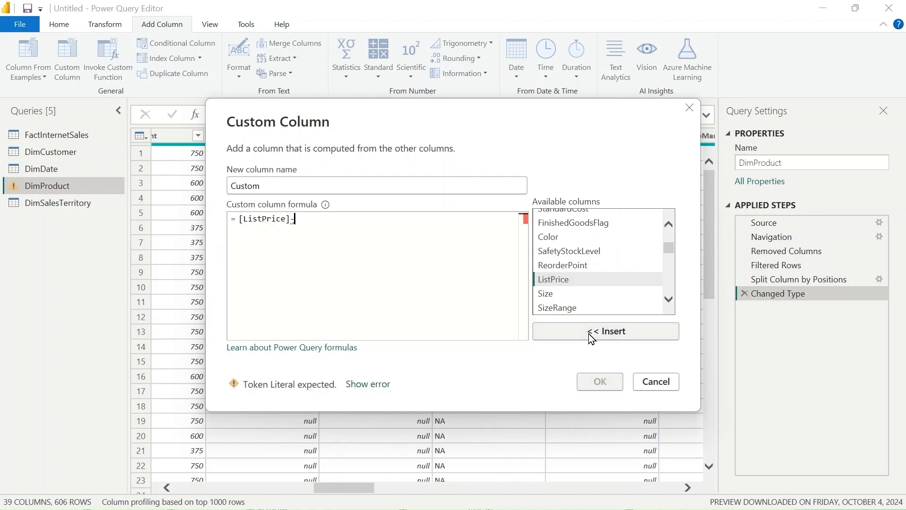
click(670, 299)
click(669, 299)
click(670, 299)
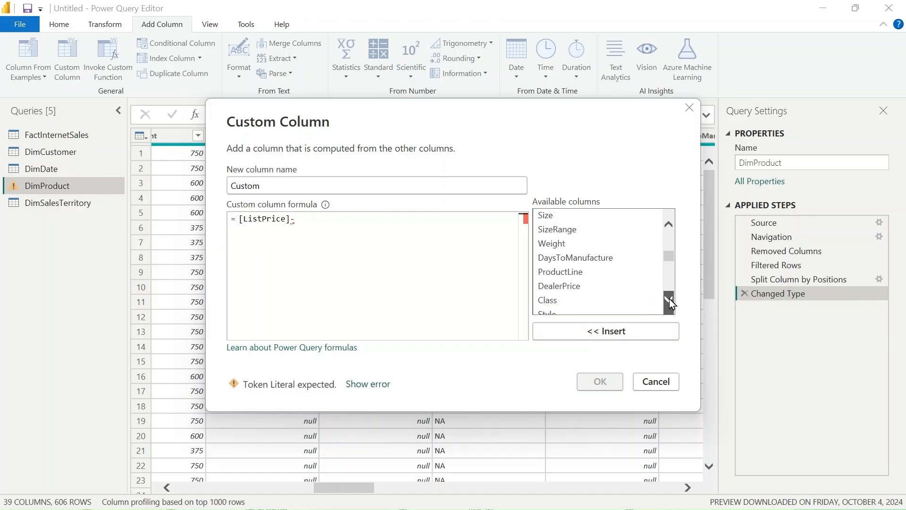
click(584, 287)
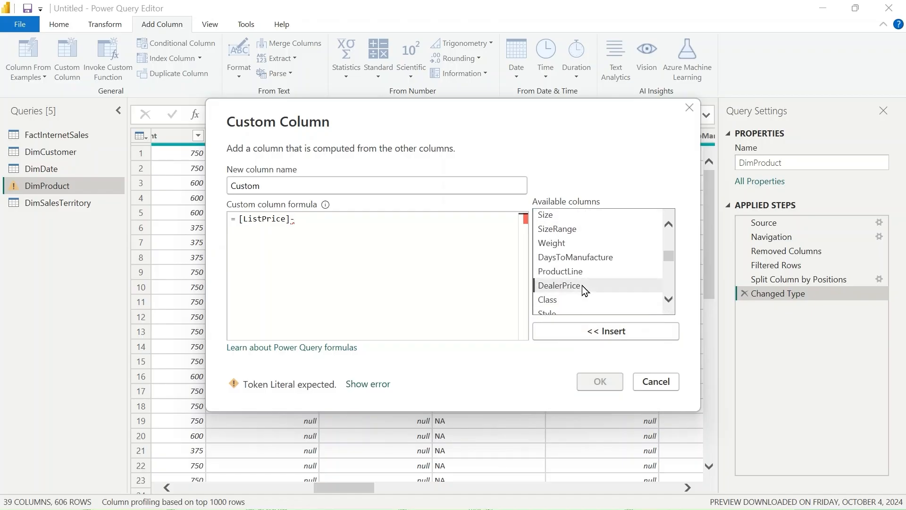
click(587, 332)
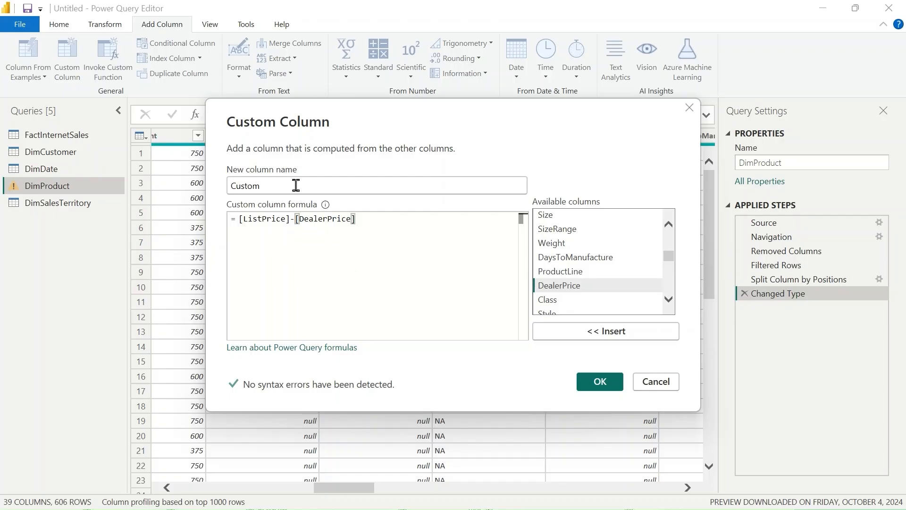
- Name the custom column "dealer markup" and add it to the query
drag(279, 186, 222, 187)
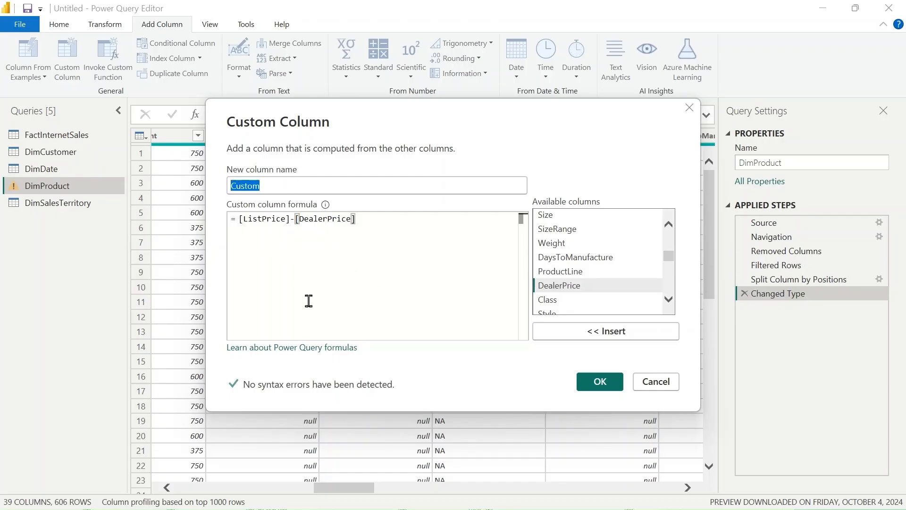
text(dea)
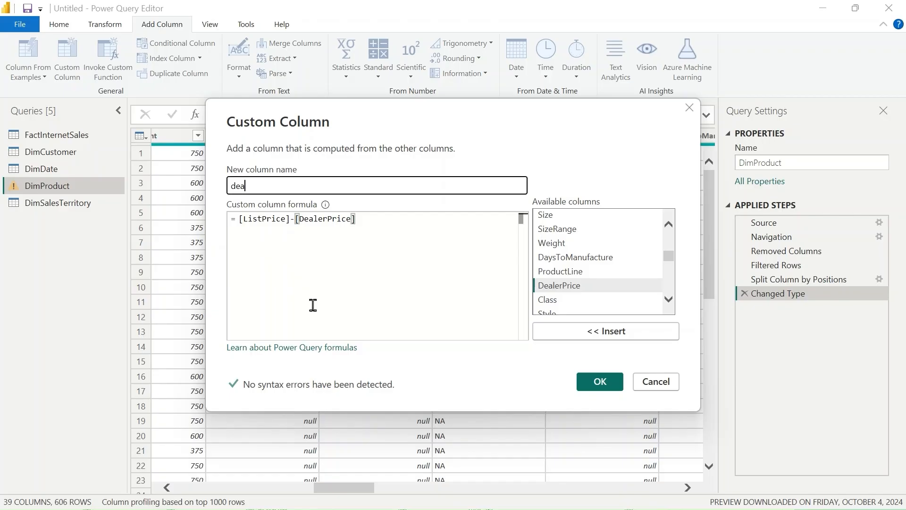
text(ler markup)
click(600, 381)
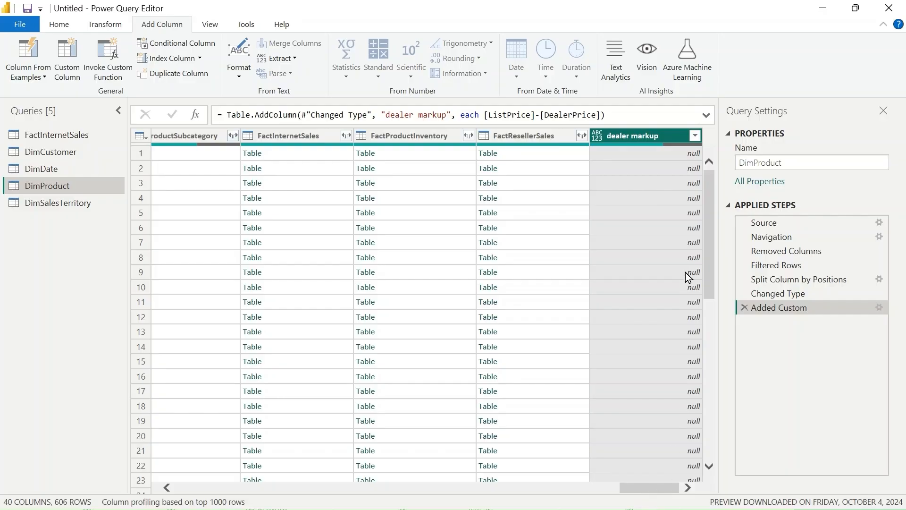
- Filter the null values out of the dealer markup column
click(695, 136)
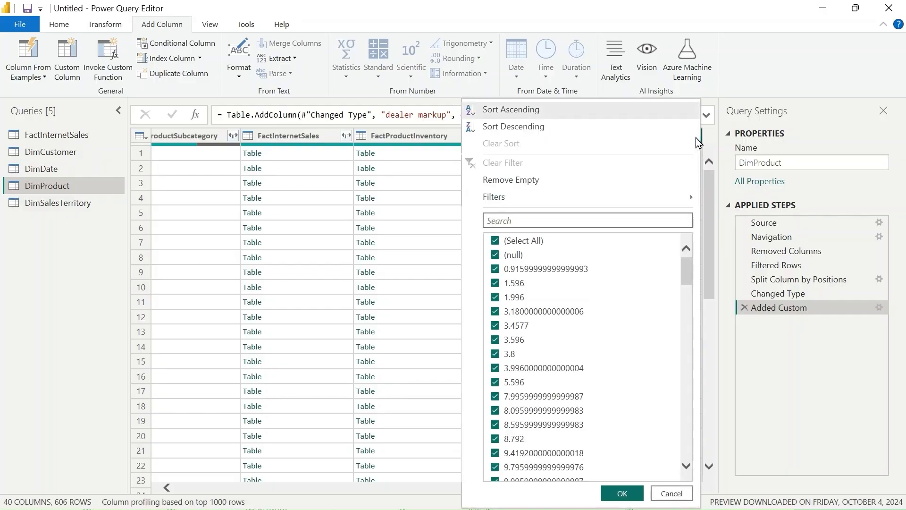
click(497, 257)
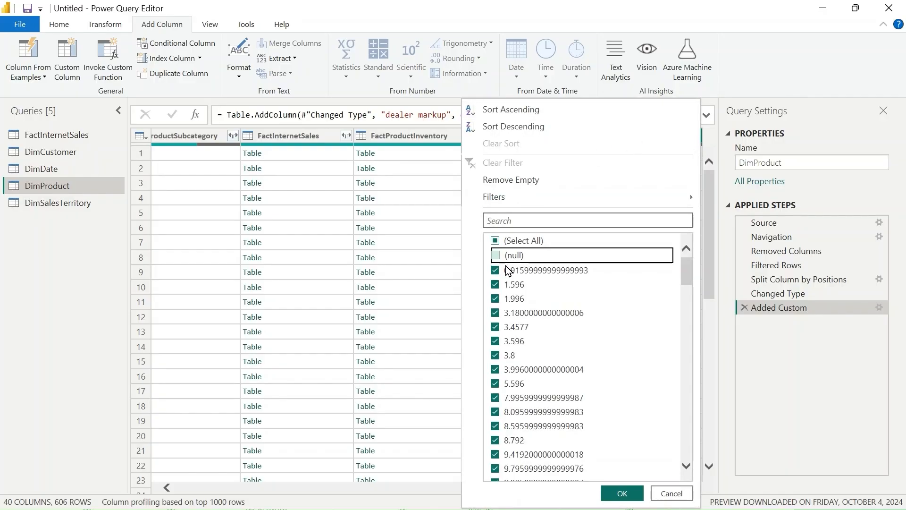
click(632, 493)
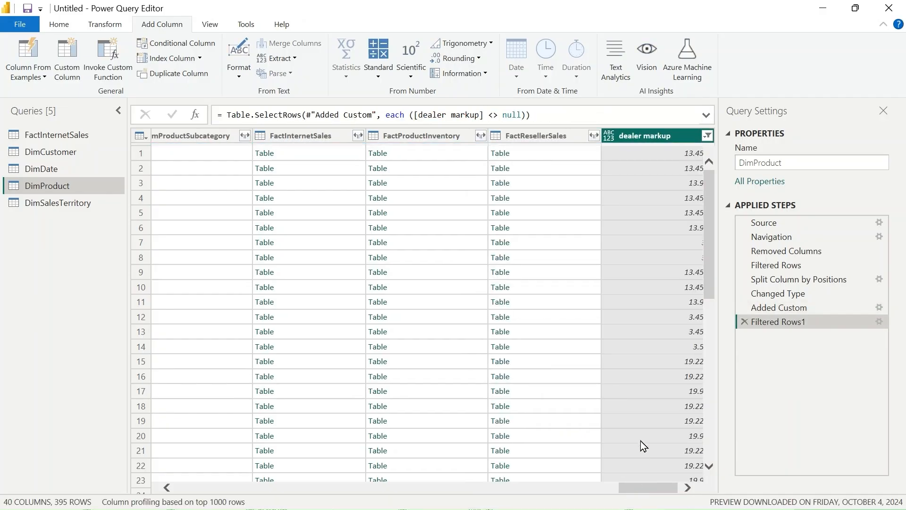
drag(638, 488, 666, 491)
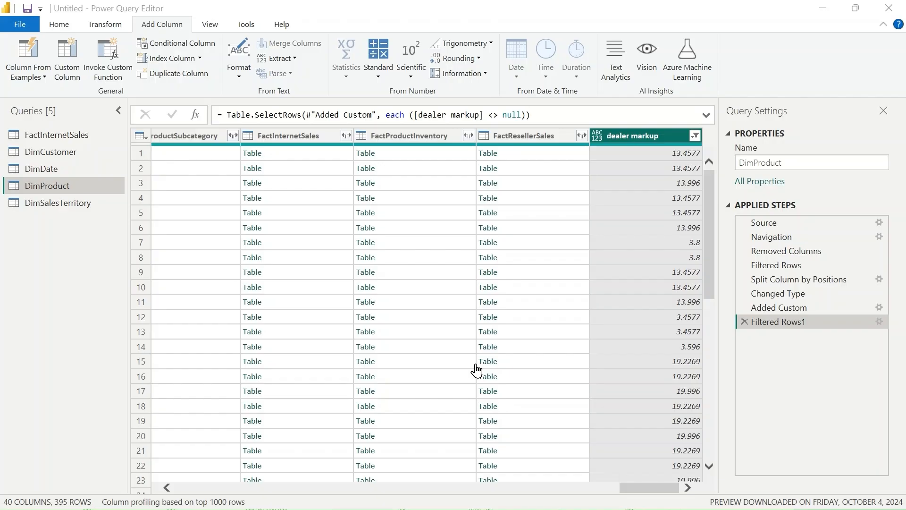
- Replace the null values in the MiddleName column of DimCustomer with "not applicable"
click(64, 155)
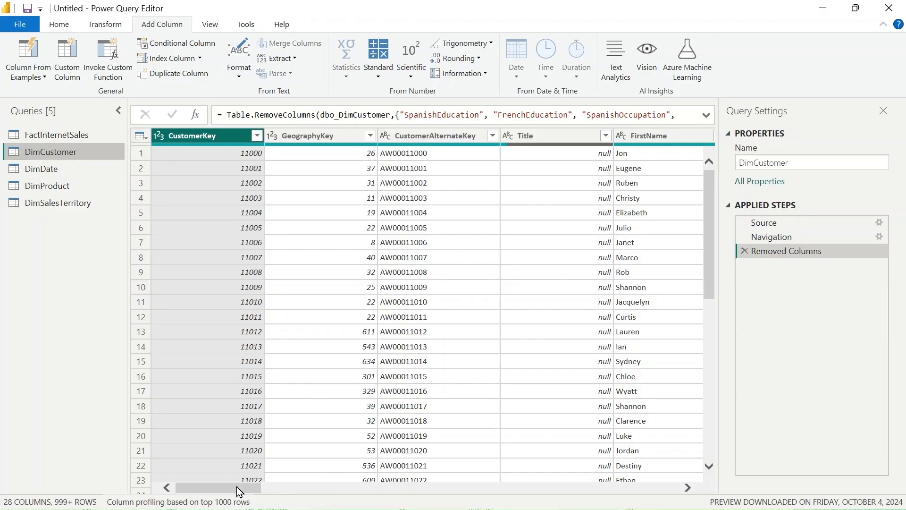
drag(237, 487, 310, 491)
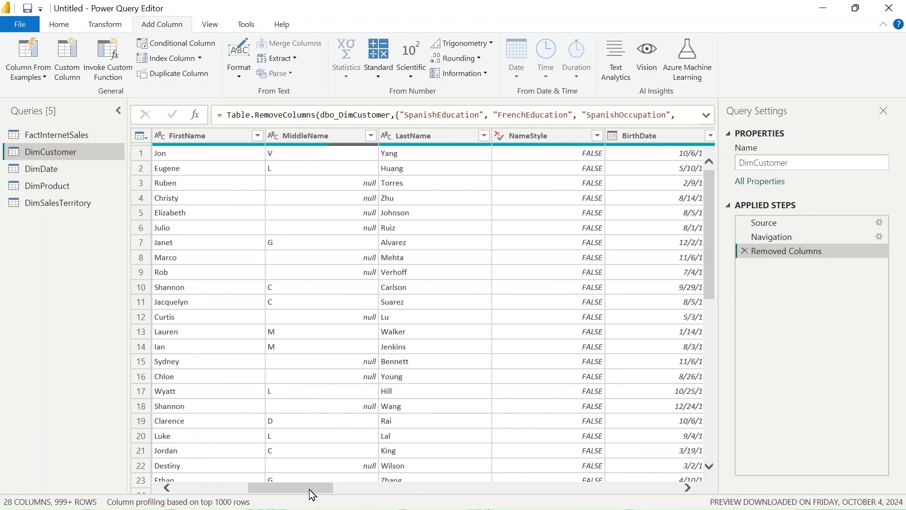
click(336, 135)
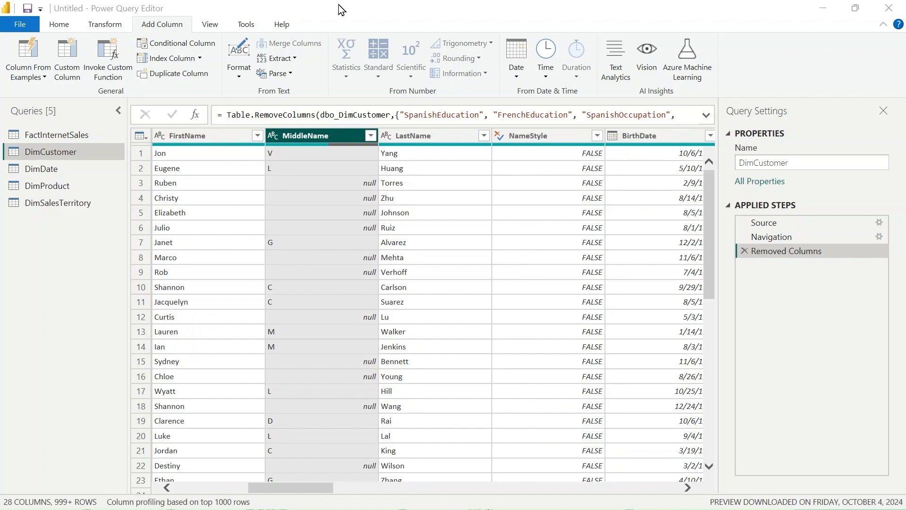
right_click(335, 137)
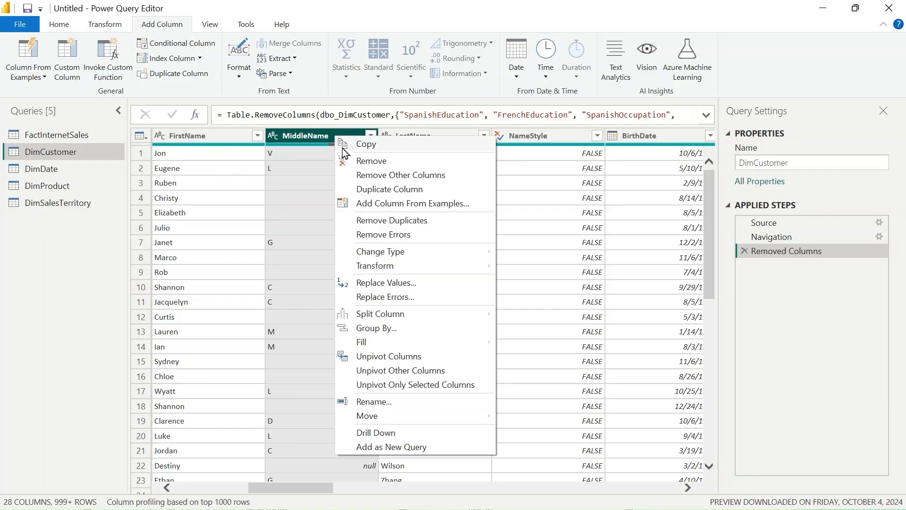
click(431, 291)
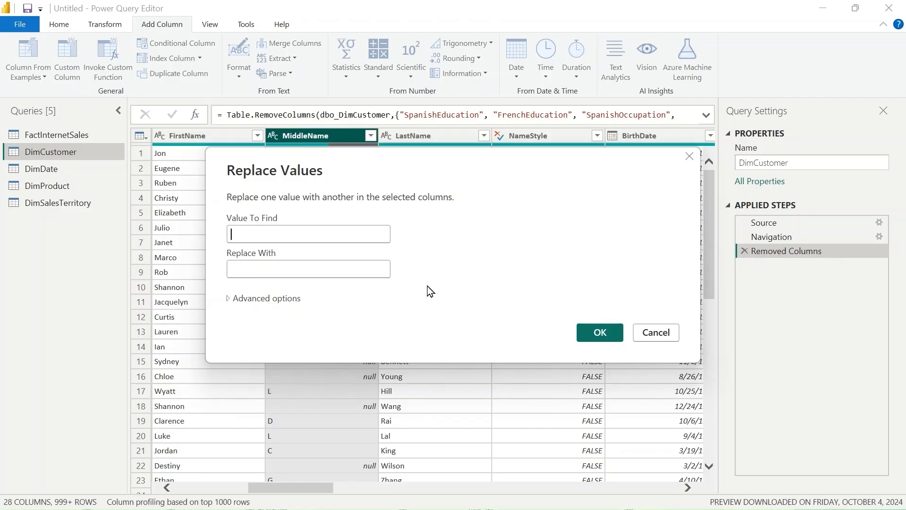
text(null)
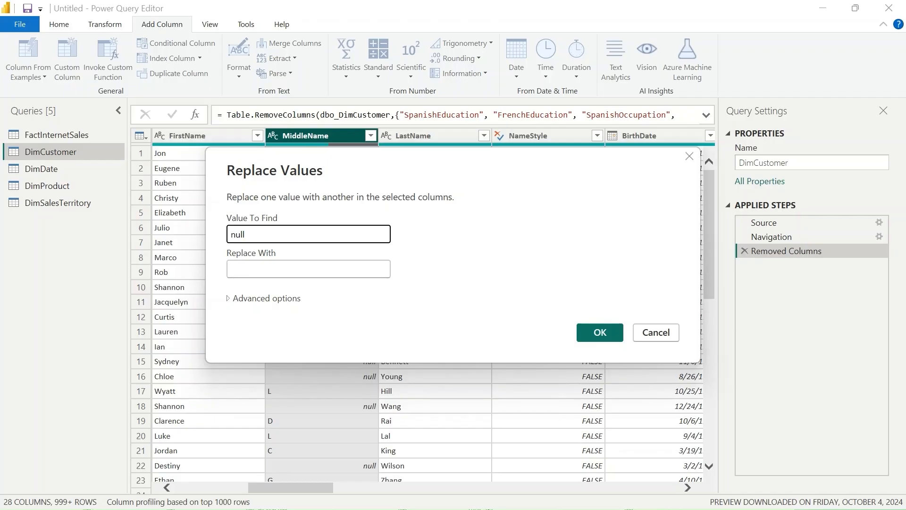
click(257, 267)
text(not )
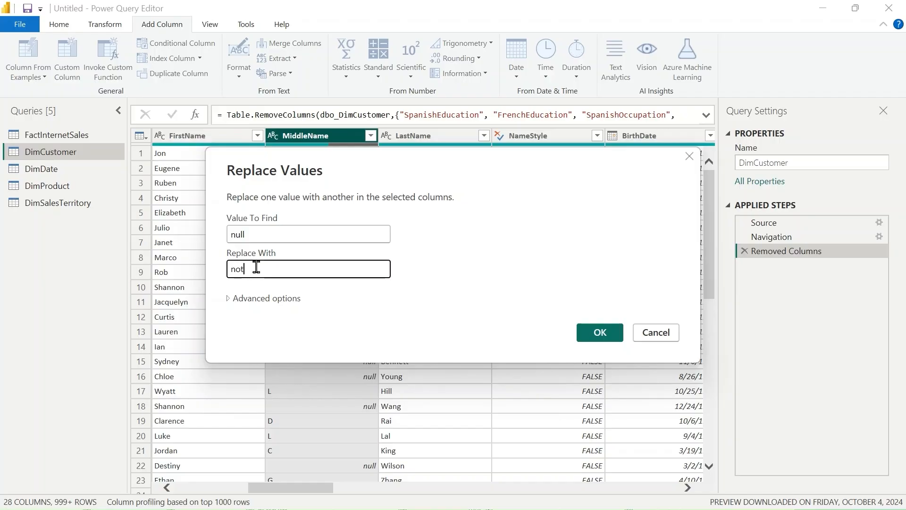
text(applicab)
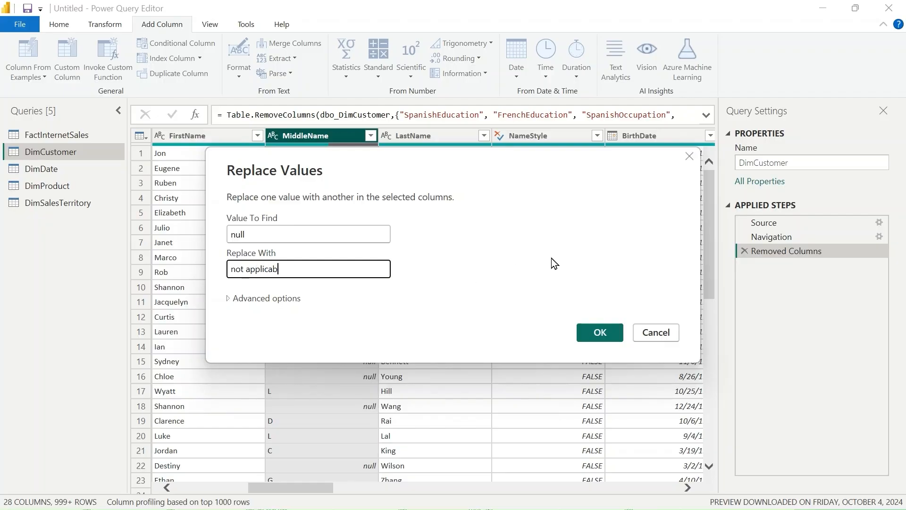
text(le)
click(608, 334)
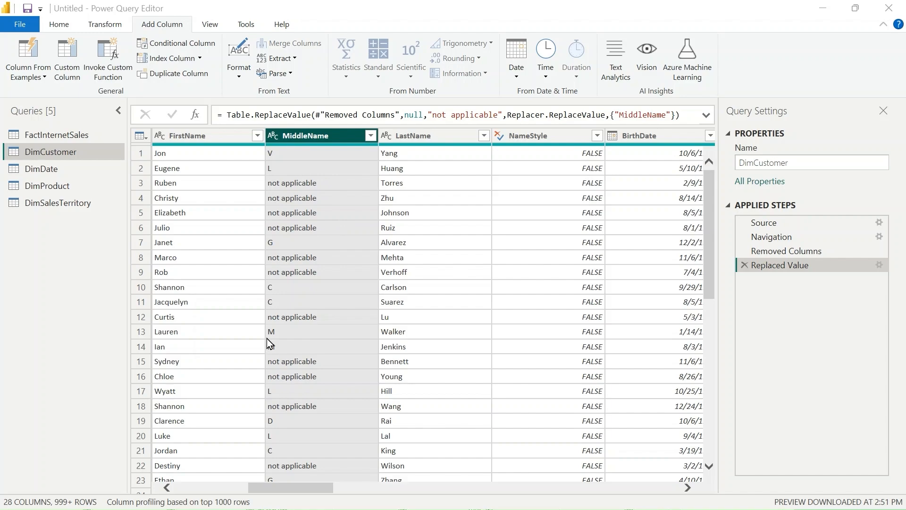
- Set up a merge as a new query with FactInternetSales as the first table and DimDate as the second
click(52, 136)
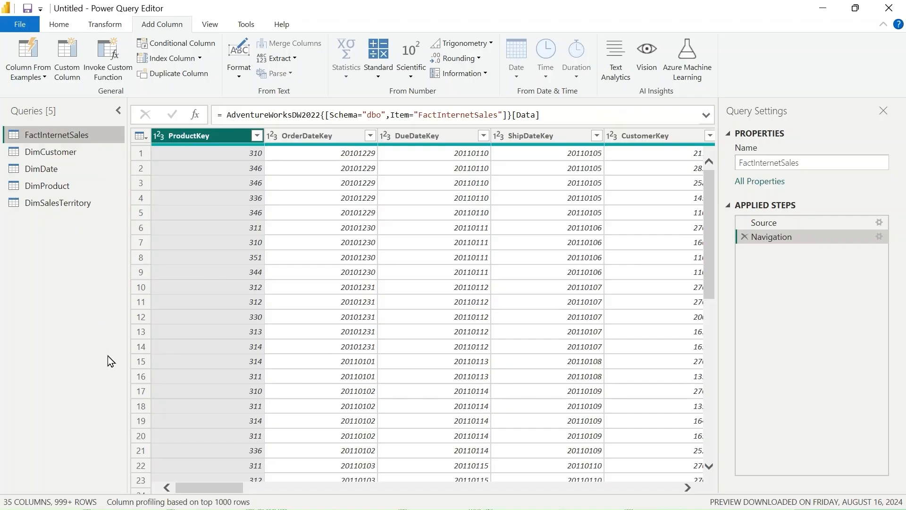
click(59, 27)
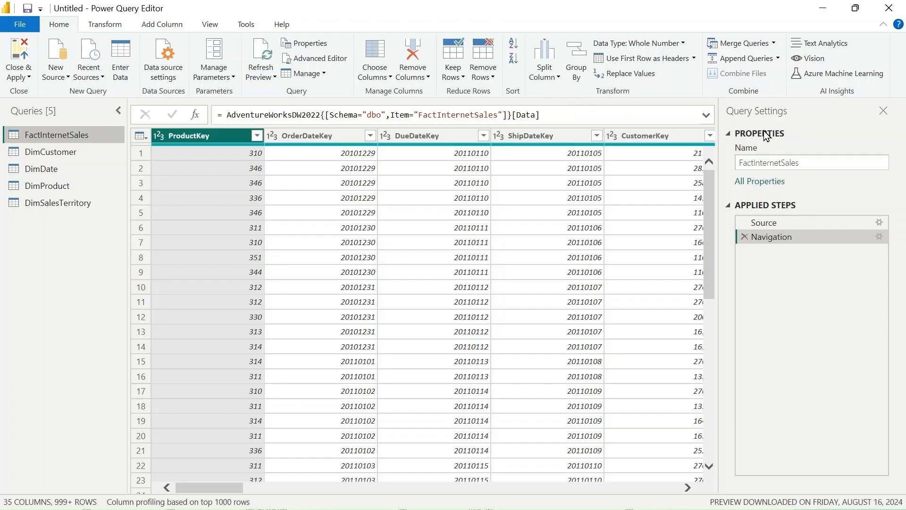
click(769, 61)
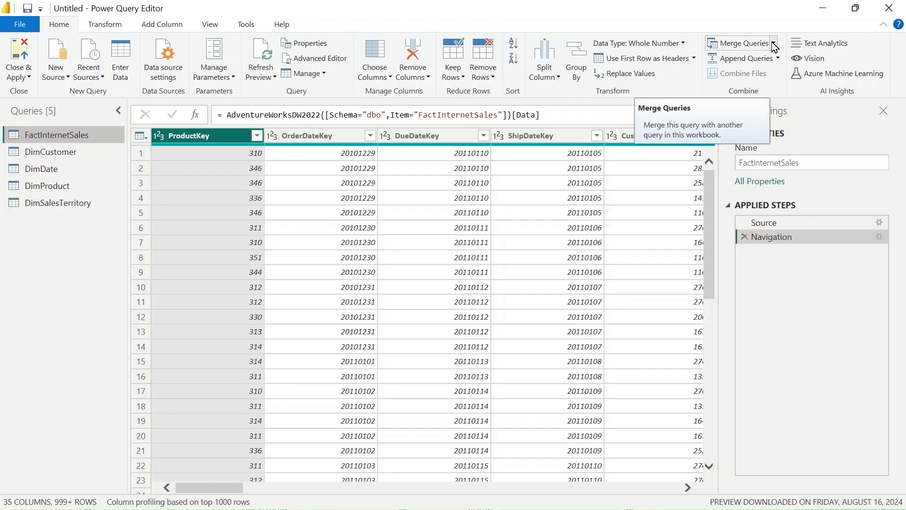
click(774, 46)
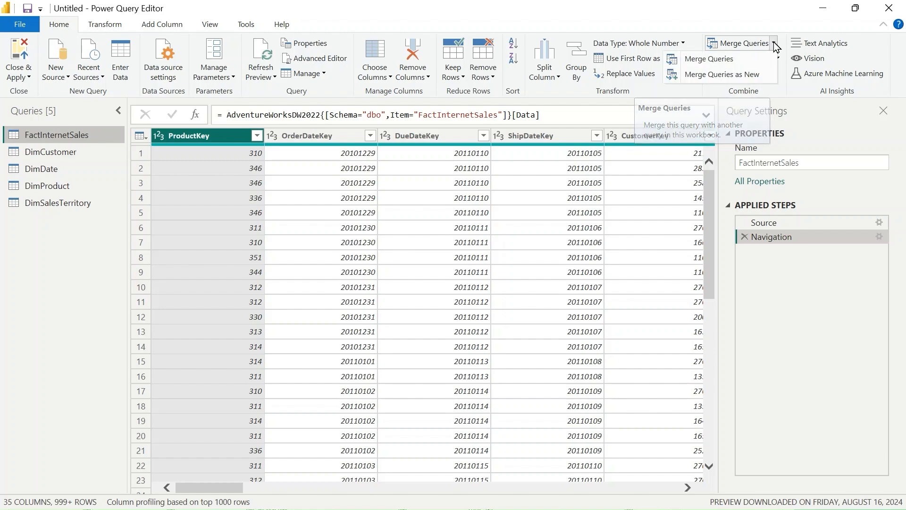
click(745, 75)
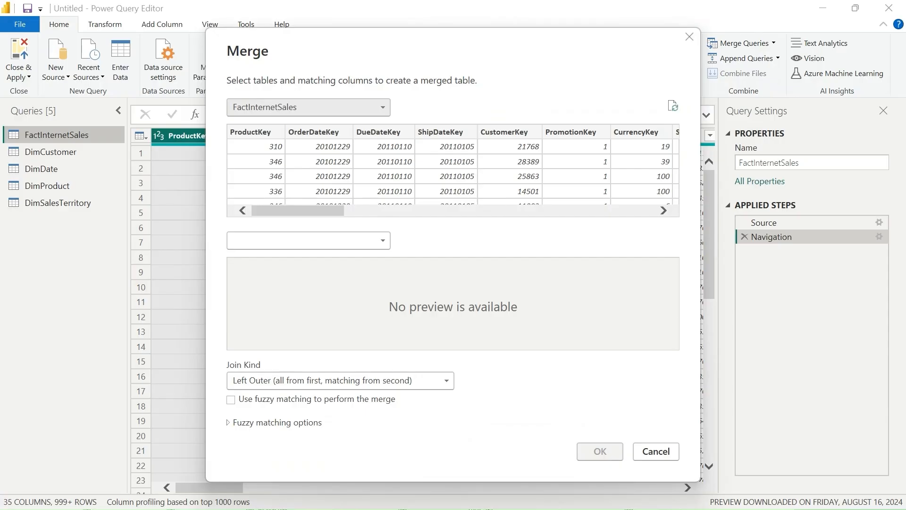
click(387, 241)
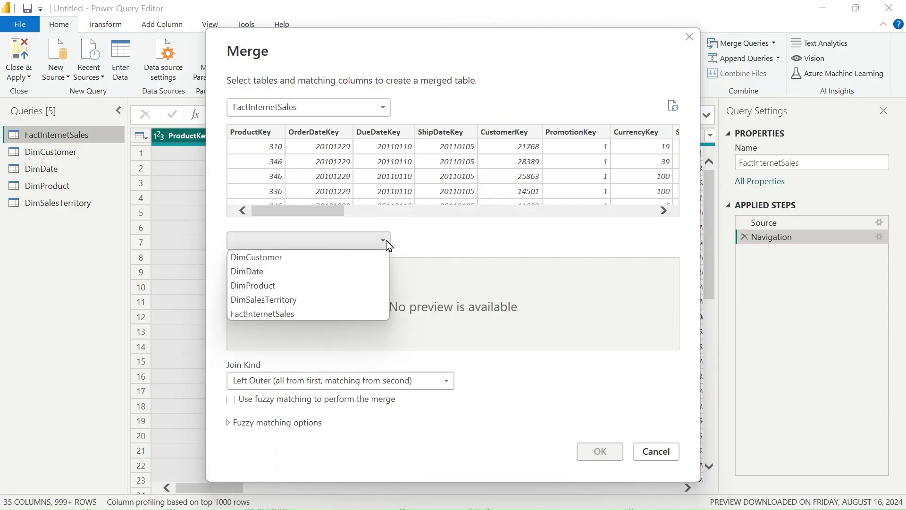
click(263, 273)
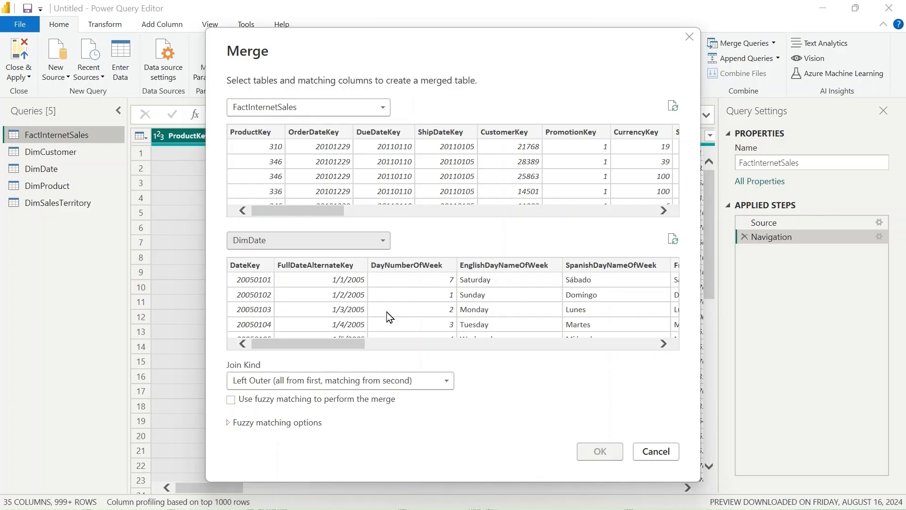
- Match OrderDateKey to DateKey and create the merged query with an Inner (only matching rows) join
click(256, 266)
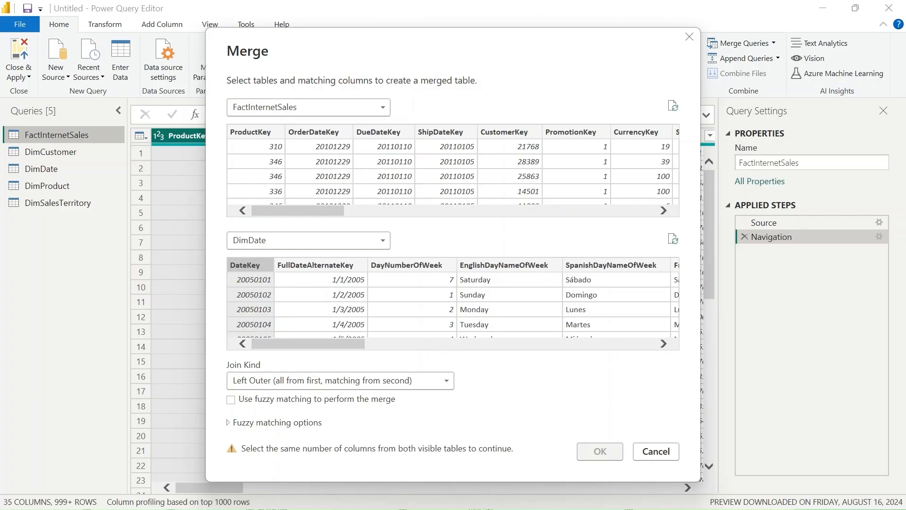
click(314, 136)
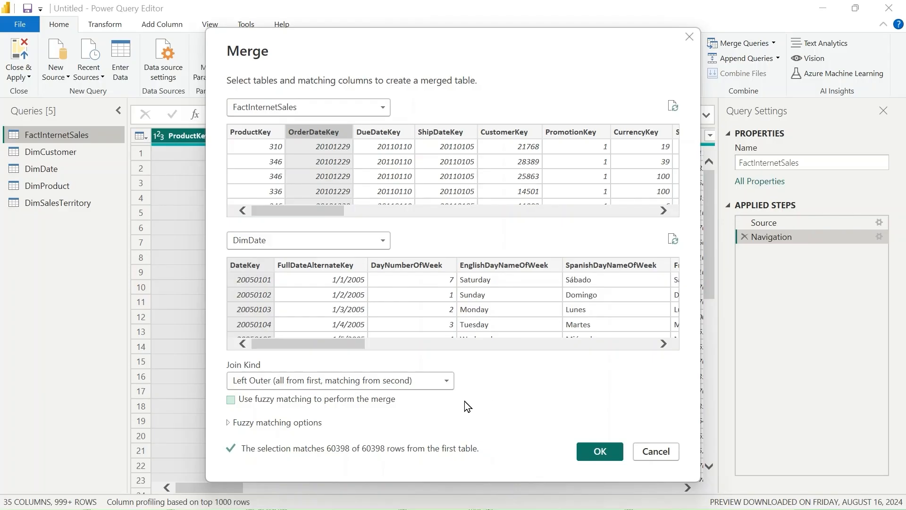
click(449, 379)
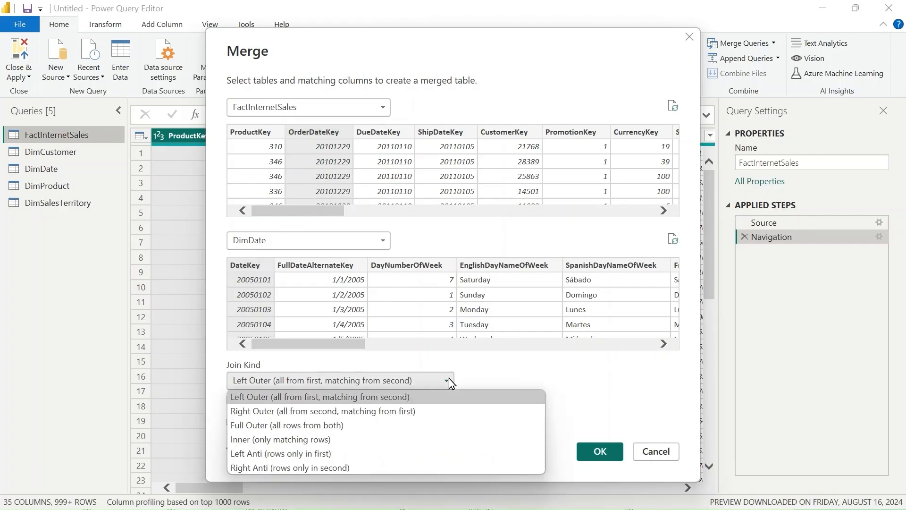
click(316, 443)
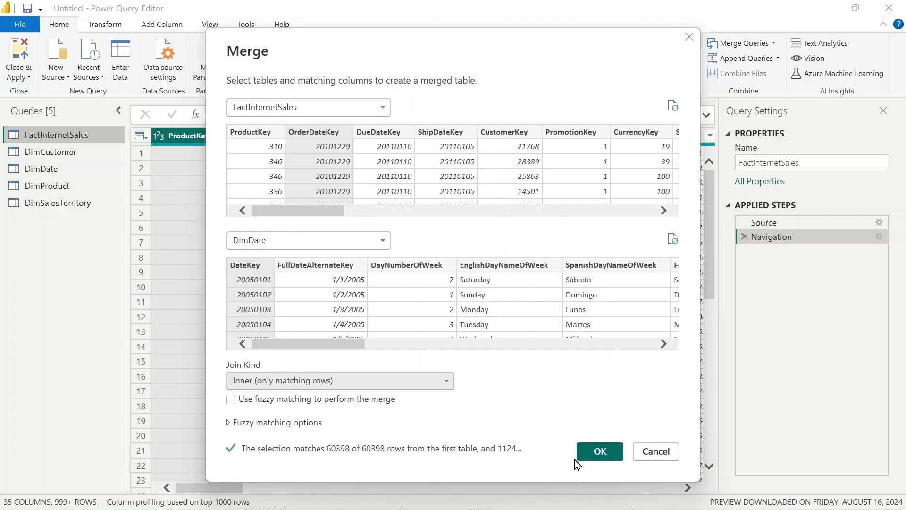
click(598, 452)
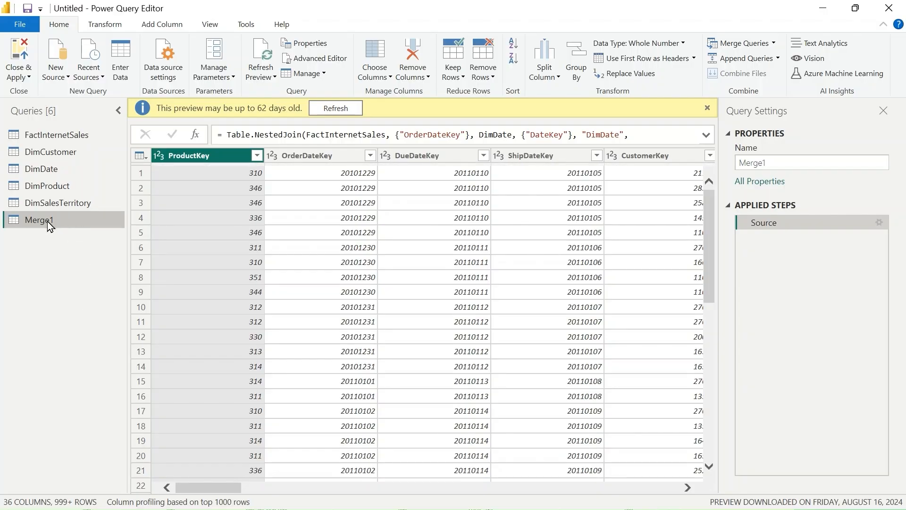
click(707, 108)
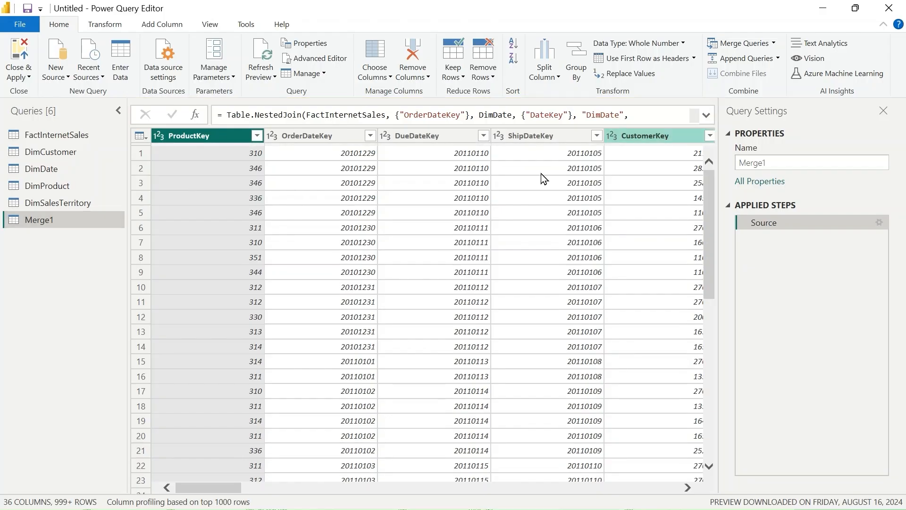
- Rename the merged query as Internet Sales
right_click(49, 222)
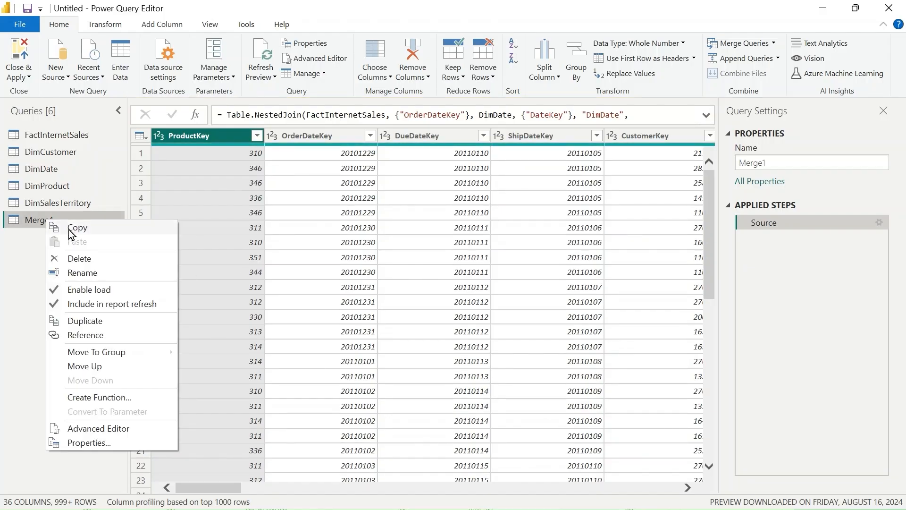
click(83, 273)
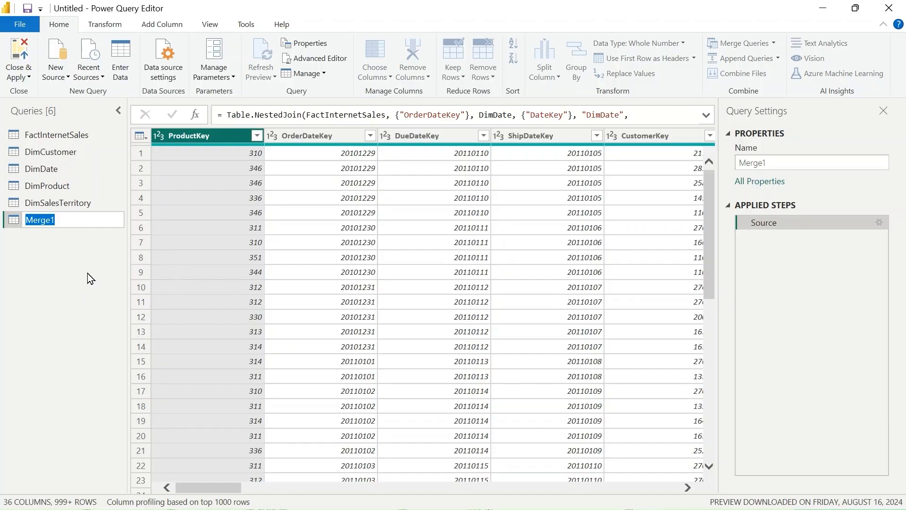
text(Internet Sales)
key(BackSpace)
key(BackSpace)
key(BackSpace)
key(BackSpace)
text(ales)
key(Return)
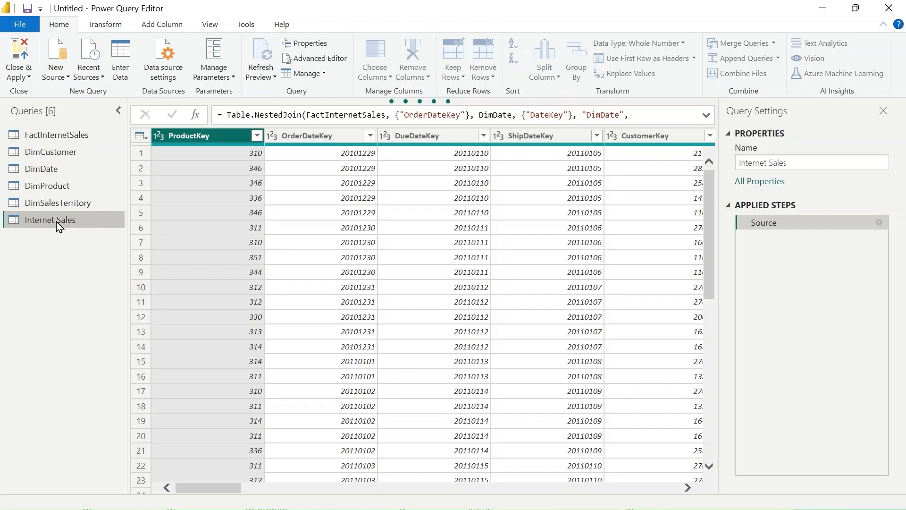
- Rename the merged query as Internet Sales by Date
right_click(57, 225)
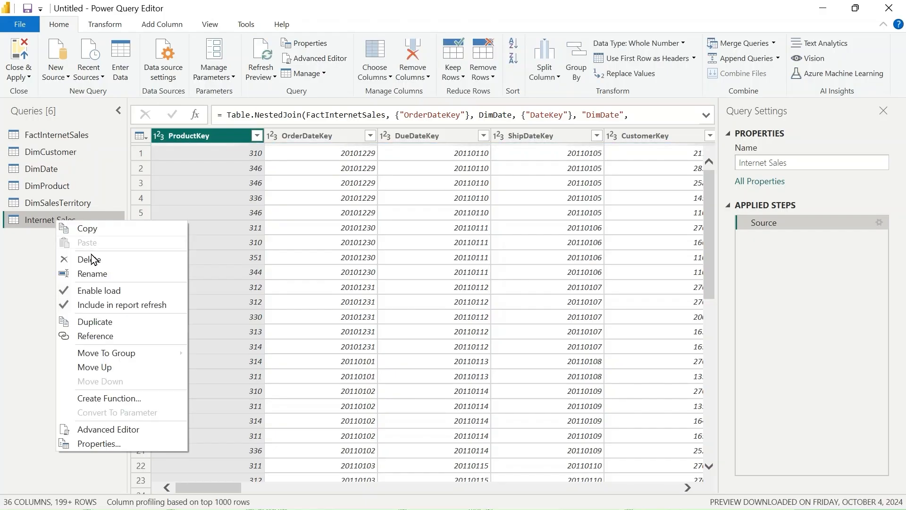
click(93, 278)
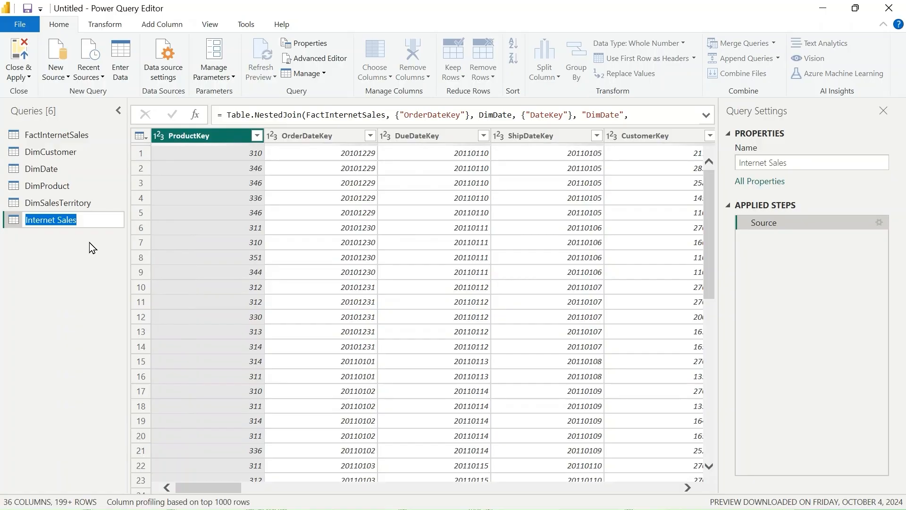
text(I)
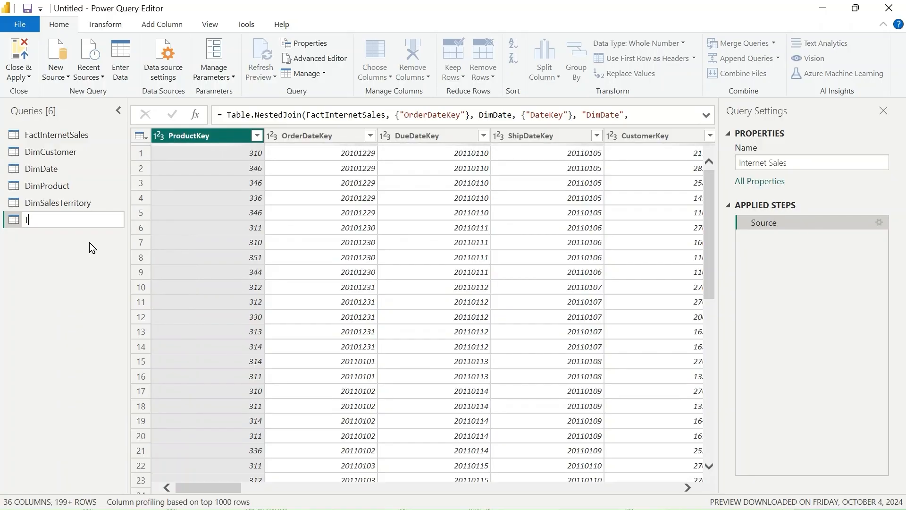
text(nternet Sales by Date)
key(Return)
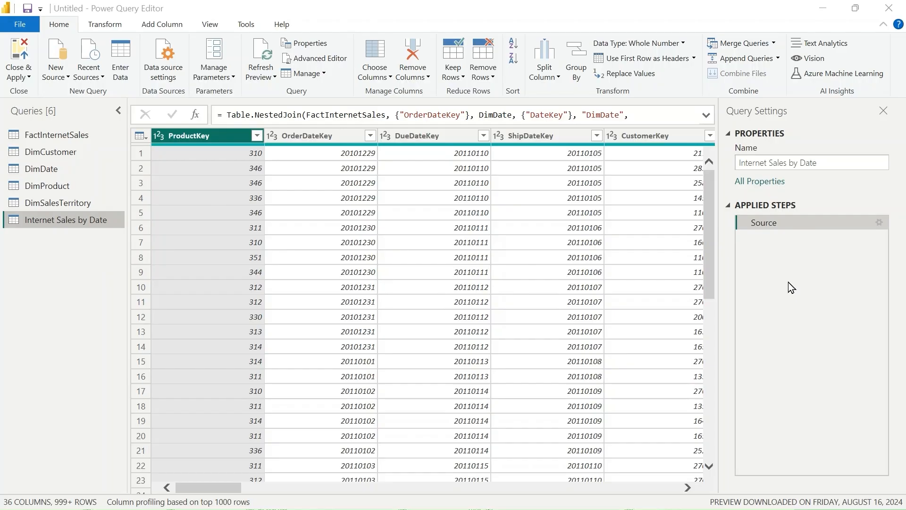
- View the native query of the Replaced Value step in DimCustomer to examine its query folding
click(56, 152)
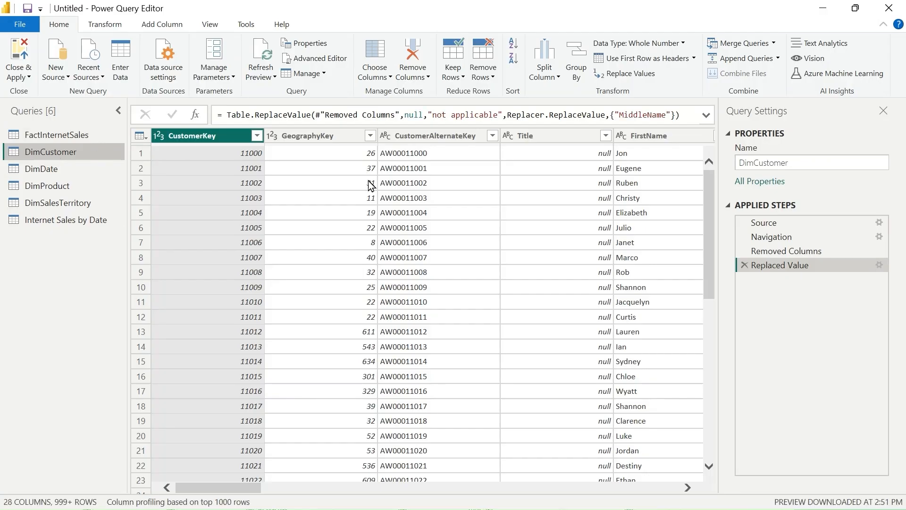
click(746, 270)
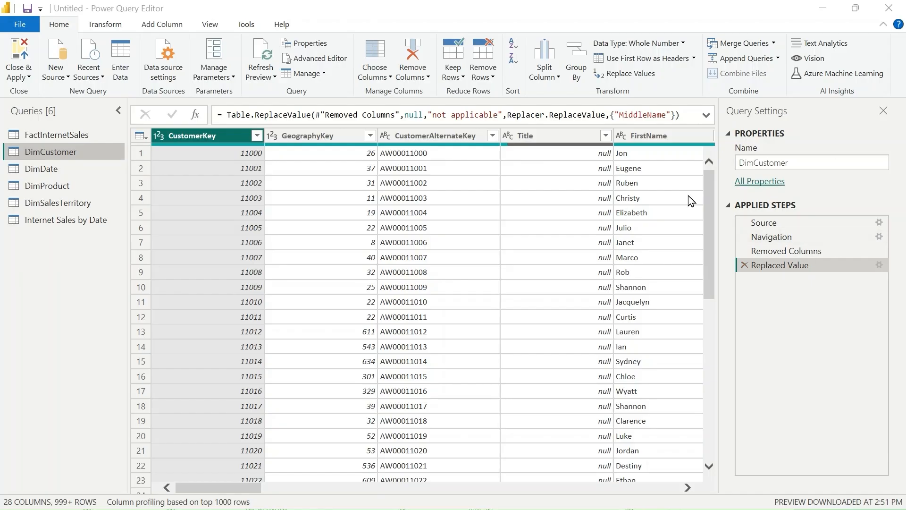
right_click(837, 266)
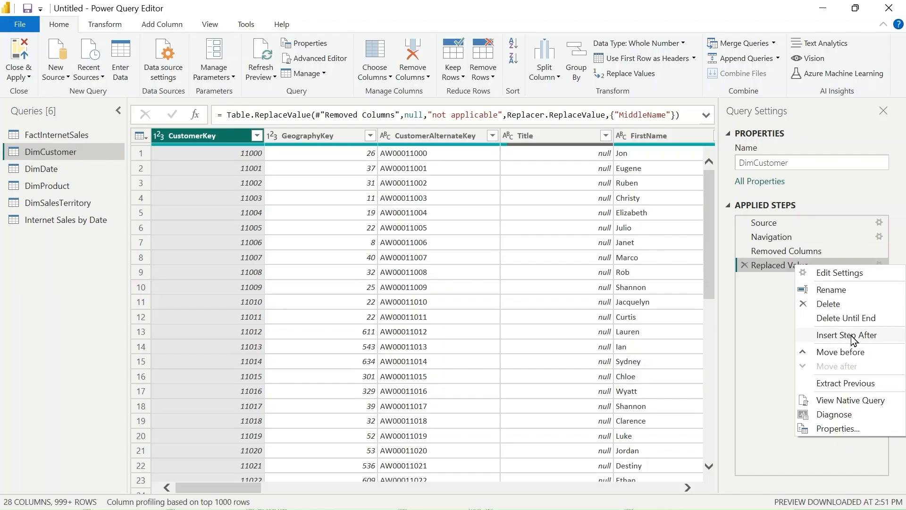
click(761, 319)
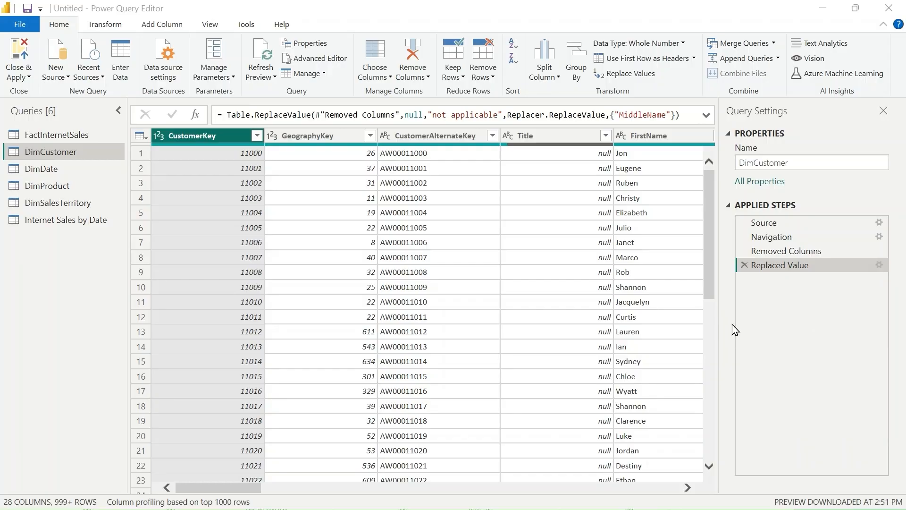
right_click(826, 267)
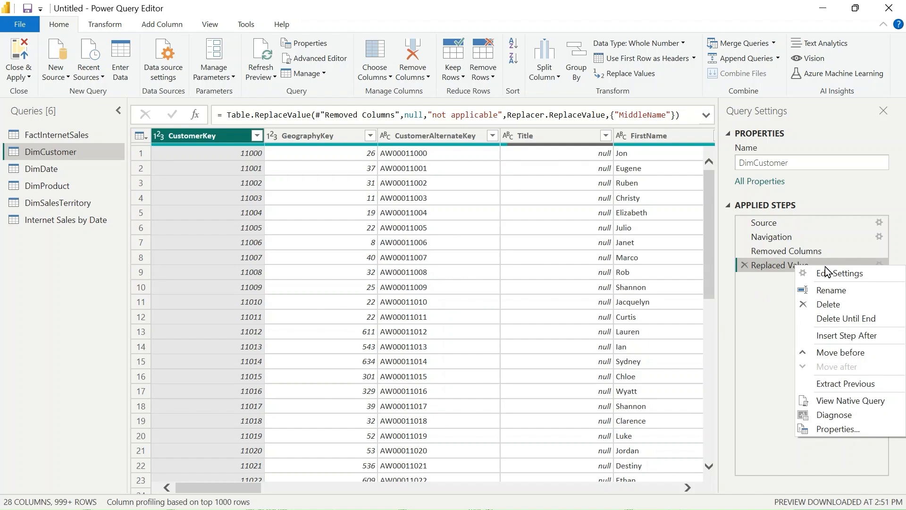
click(773, 339)
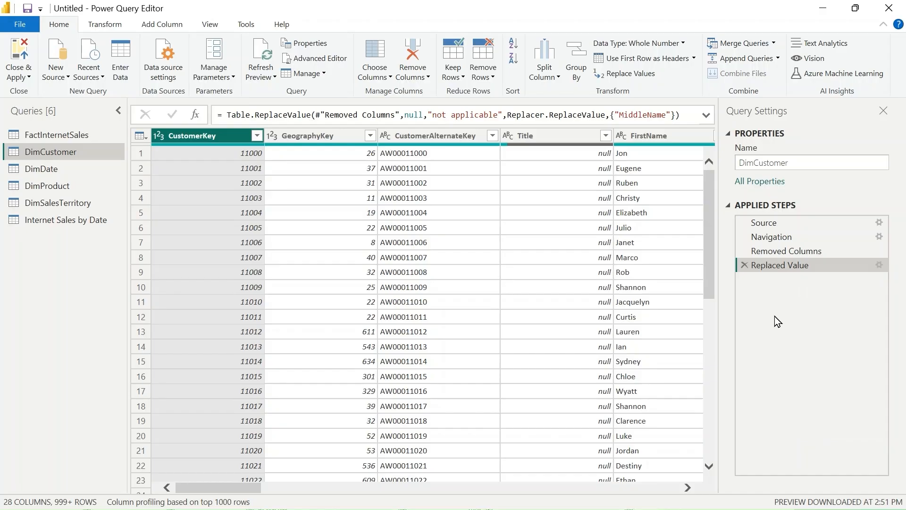
right_click(816, 266)
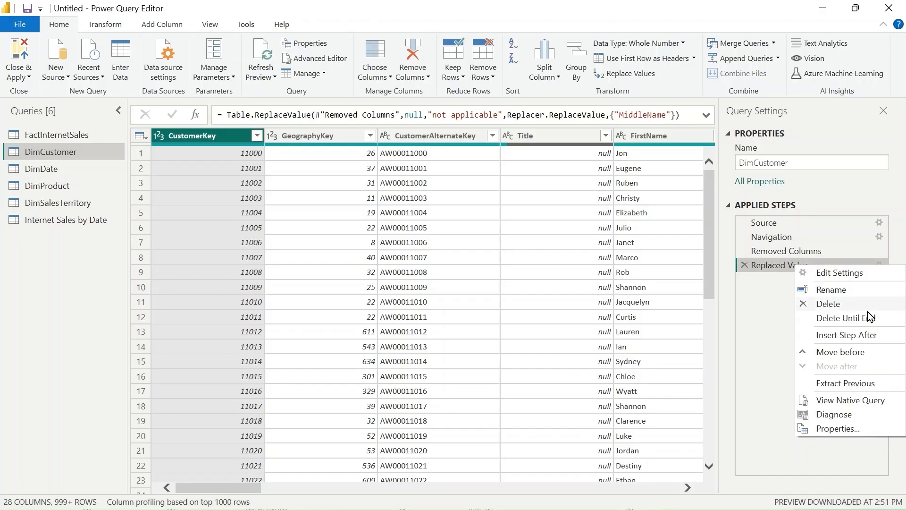
click(847, 402)
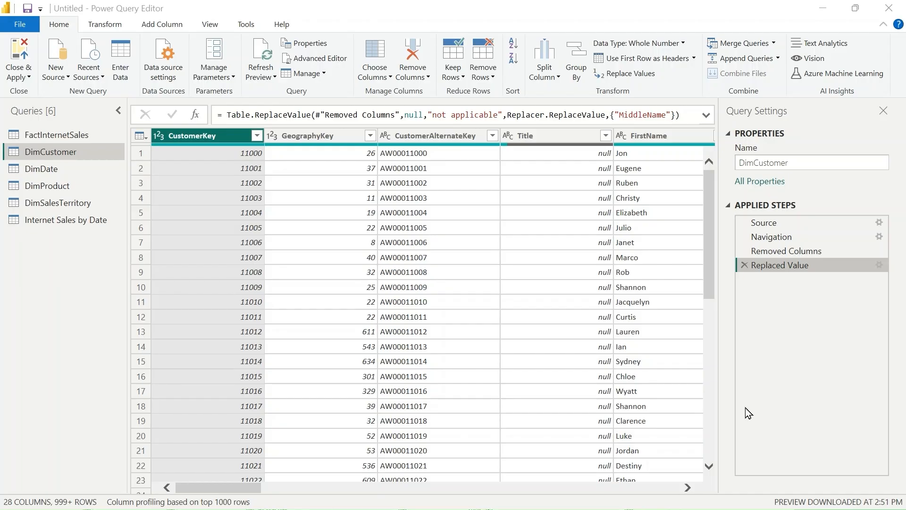
click(66, 308)
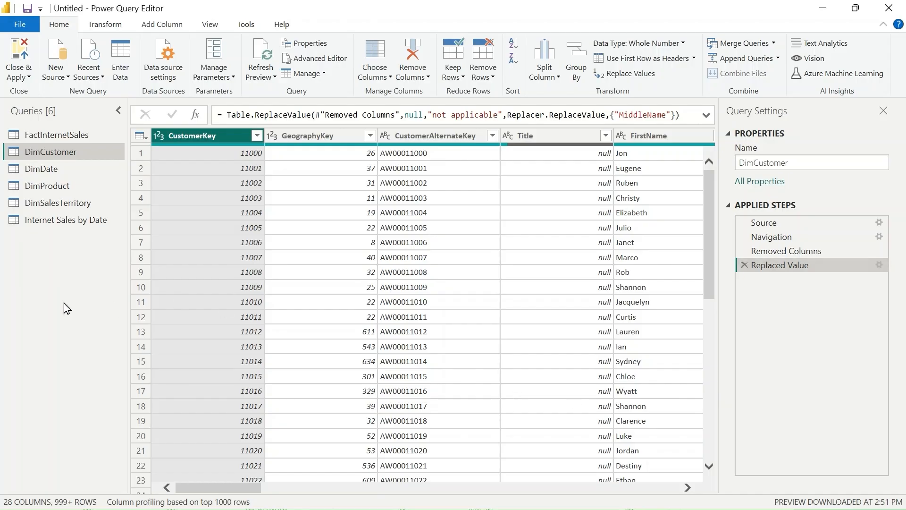